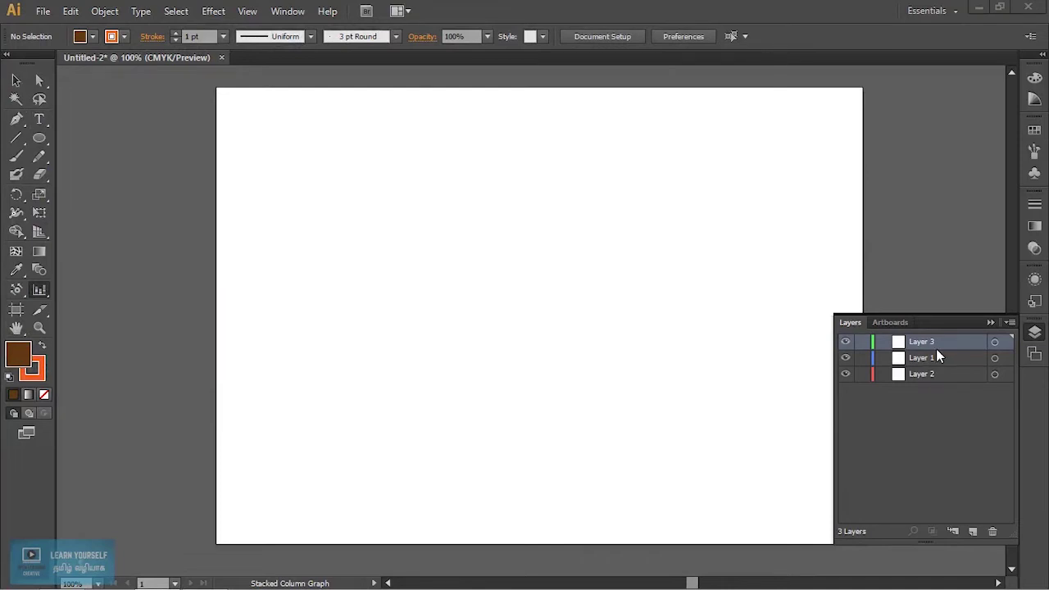
Collapse the Layers panel into the dock and show the File menu
{"action": "left_click", "coordinate": [990, 323]}
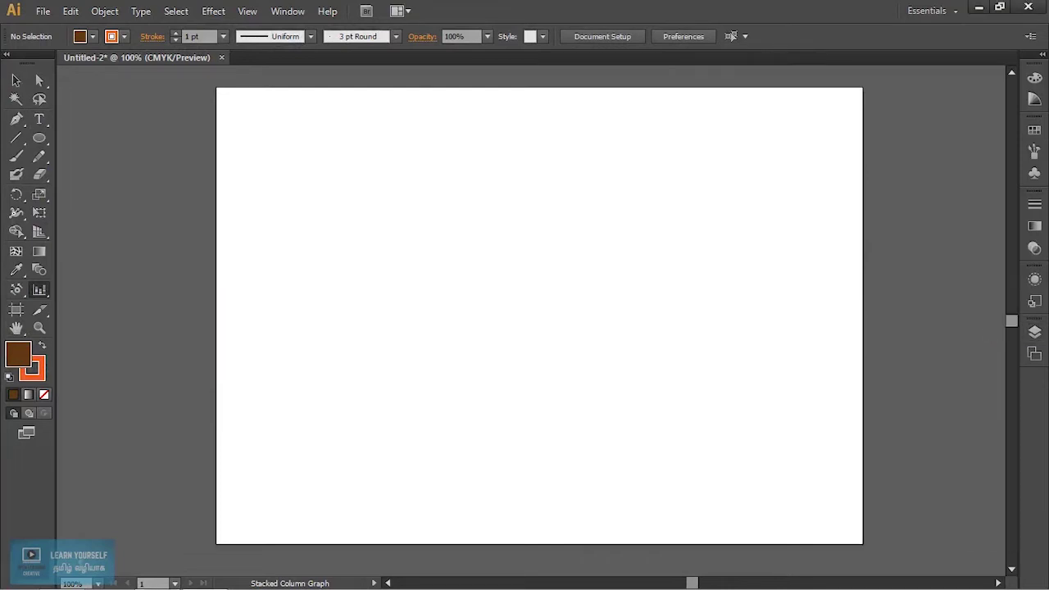
{"action": "left_click", "coordinate": [43, 10]}
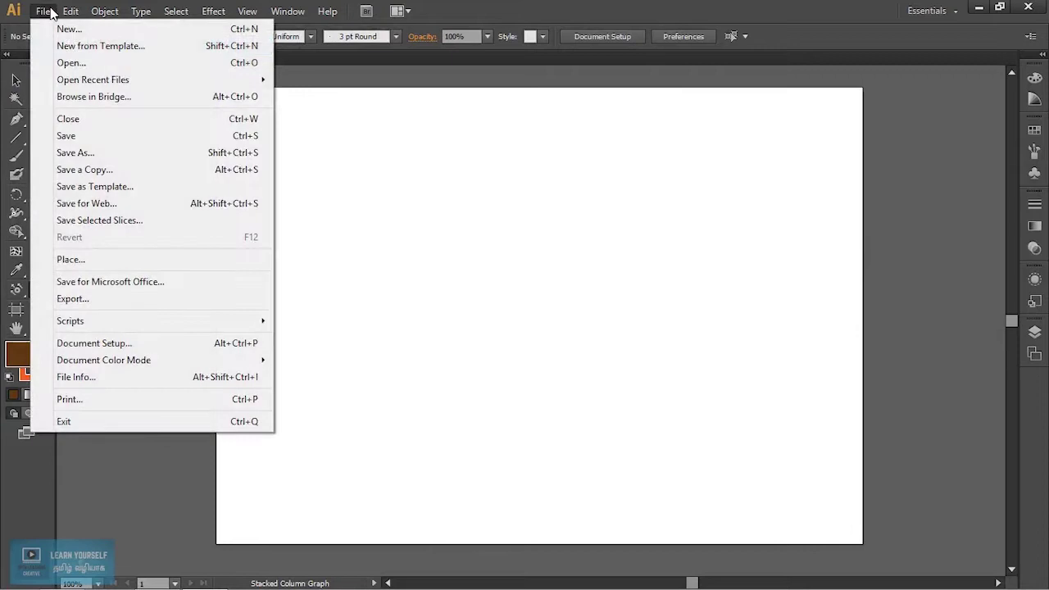
Open image 5.jpg from the OwnImages folder as its own document
{"action": "left_click", "coordinate": [72, 63]}
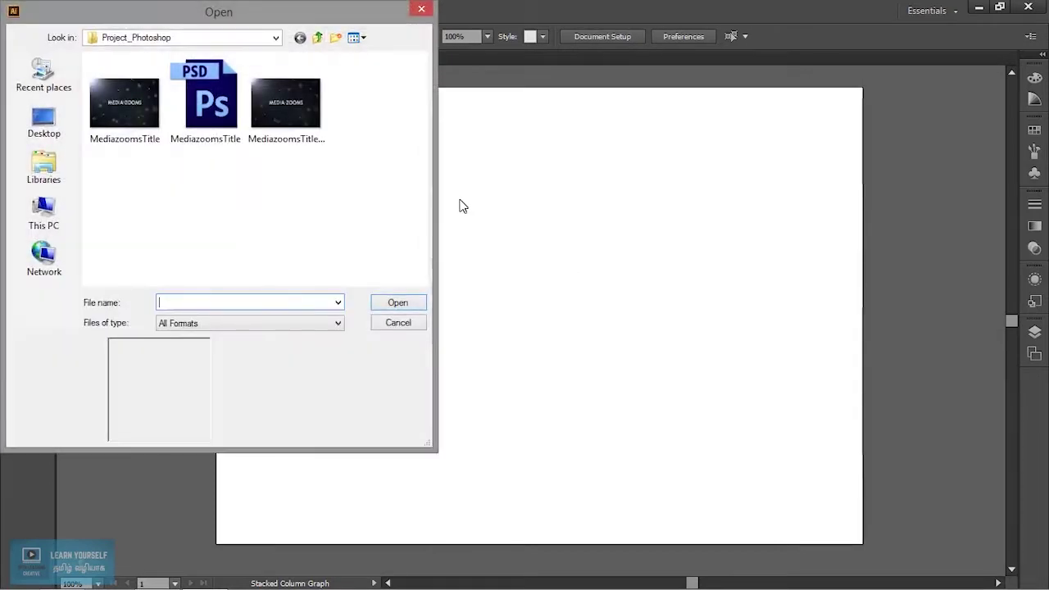
{"action": "left_click", "coordinate": [317, 37]}
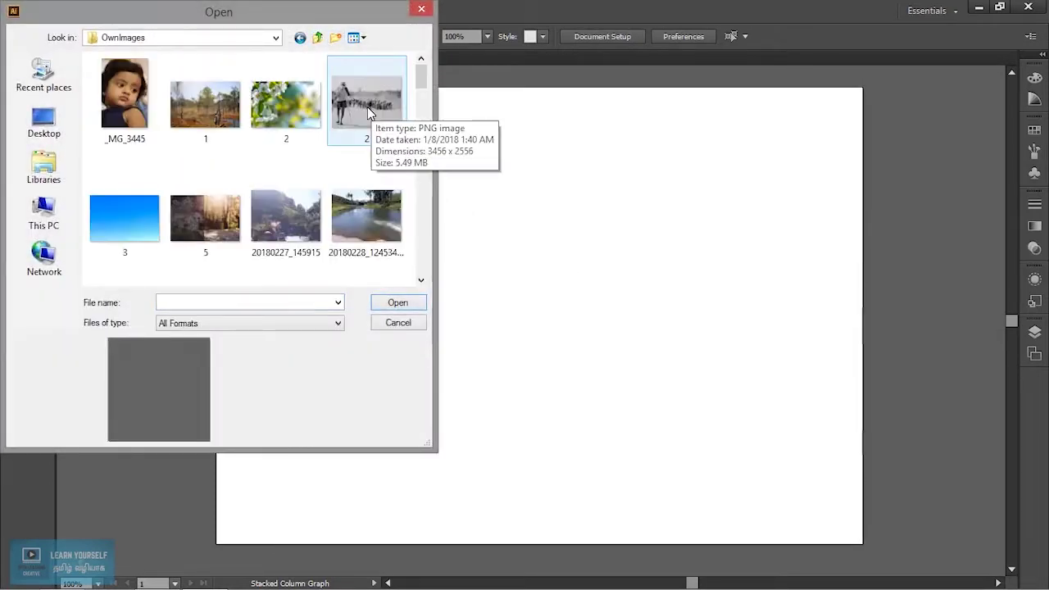
{"action": "mouse_move", "coordinate": [421, 85]}
{"action": "left_mouse_down"}
{"action": "mouse_move", "coordinate": [420, 168]}
{"action": "mouse_move", "coordinate": [420, 74]}
{"action": "left_mouse_up"}
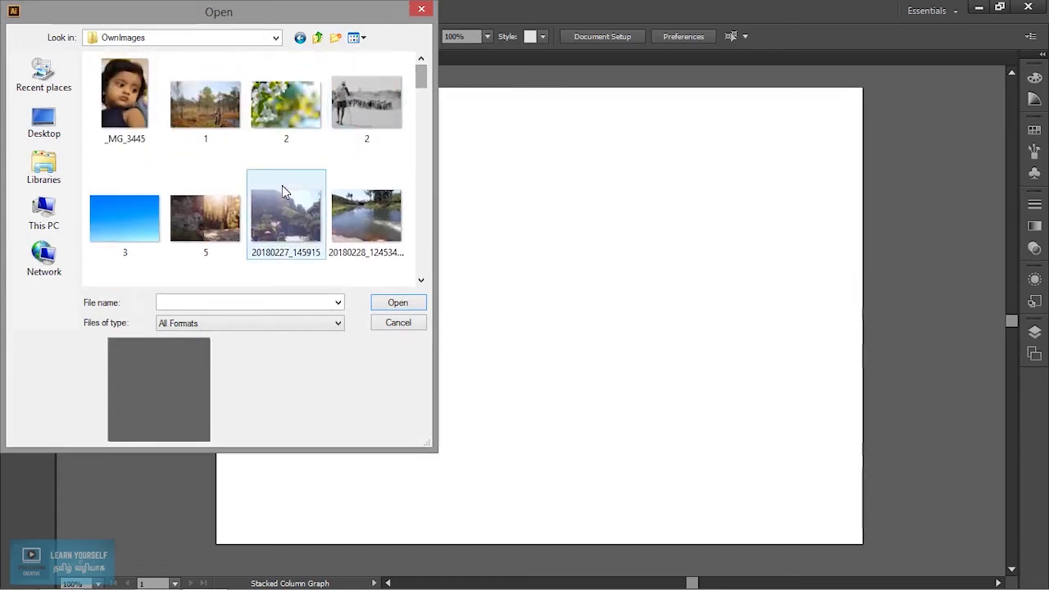
{"action": "left_click", "coordinate": [205, 229]}
{"action": "left_click", "coordinate": [395, 306]}
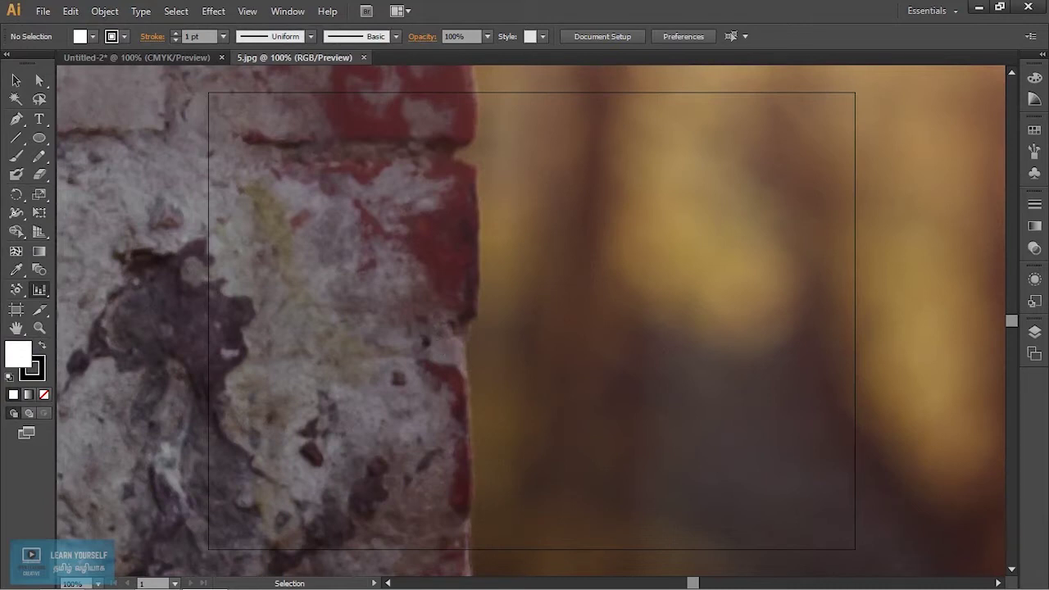
Select the 5.jpg photo, scale it down, and drag it toward the Untitled-2 tab
{"action": "key", "text": "ctrl+minus"}
{"action": "key", "text": "ctrl+minus"}
{"action": "key", "text": "ctrl+minus"}
{"action": "key", "text": "ctrl+minus"}
{"action": "key", "text": "ctrl+minus"}
{"action": "key", "text": "ctrl+minus"}
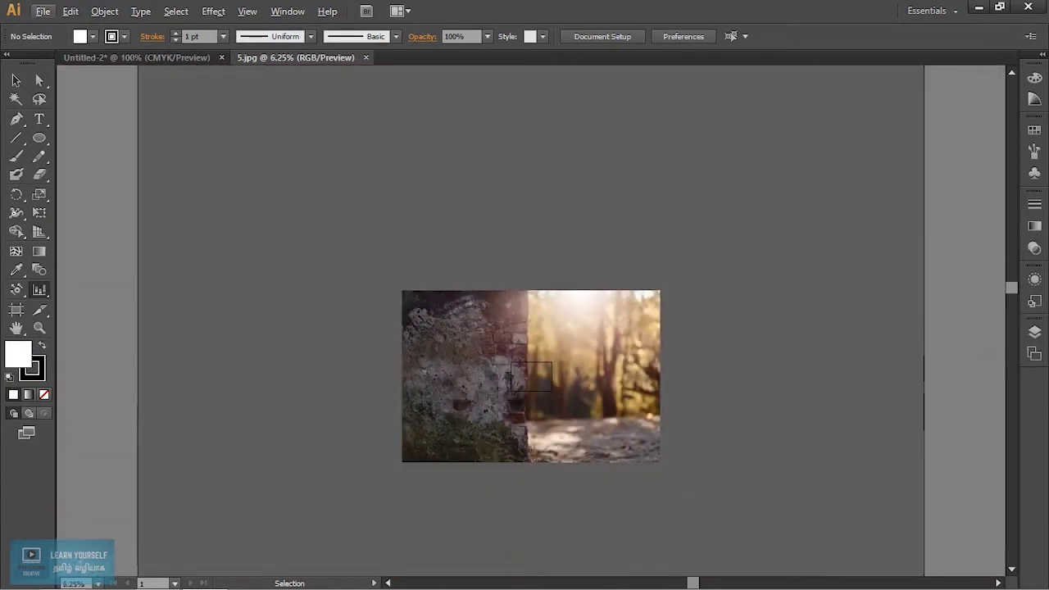
{"action": "left_click", "coordinate": [15, 80]}
{"action": "left_click", "coordinate": [410, 312]}
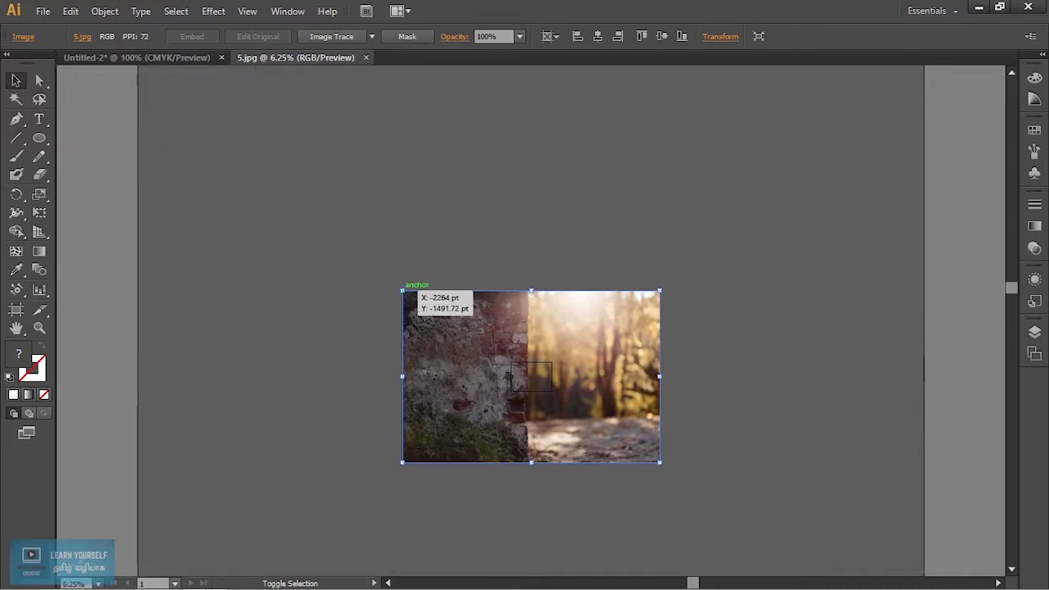
{"action": "left_click_drag", "start_coordinate": [402, 291], "coordinate": [477, 341]}
{"action": "left_click_drag", "start_coordinate": [541, 367], "coordinate": [179, 57]}
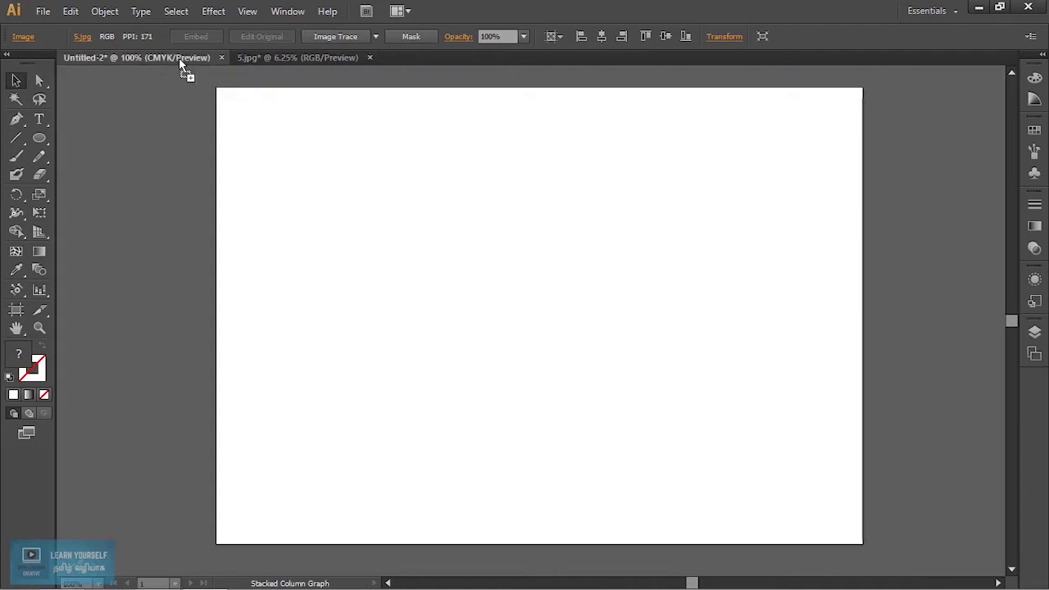
Drop the photo into Untitled-2, shrink it, and align its left edge with the artboard
{"action": "left_click_drag", "start_coordinate": [179, 57], "coordinate": [487, 308]}
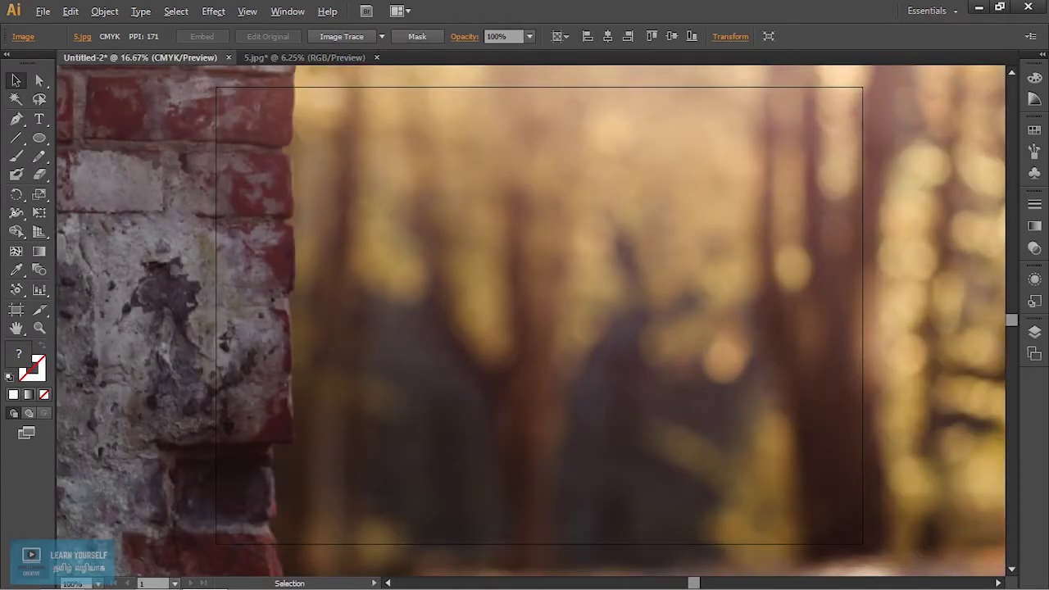
{"action": "scroll", "coordinate": [491, 371], "scroll_direction": "down", "scroll_amount": 6}
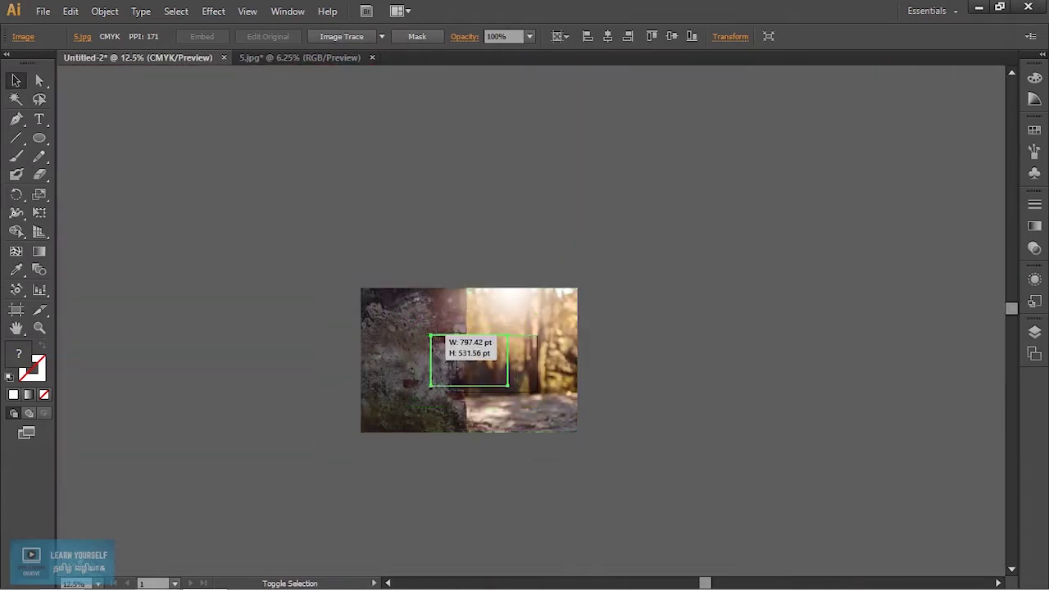
{"action": "left_click_drag", "start_coordinate": [360, 288], "coordinate": [429, 333]}
{"action": "scroll", "coordinate": [514, 381], "scroll_direction": "up", "scroll_amount": 5}
{"action": "left_click_drag", "start_coordinate": [365, 271], "coordinate": [463, 271]}
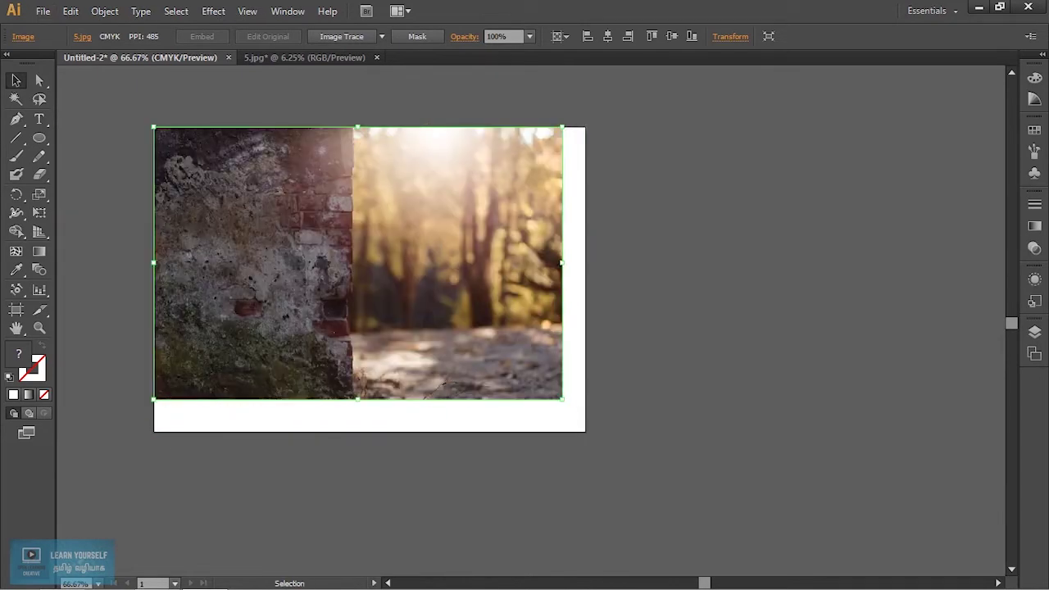
Enlarge the photo so its corner snaps to the artboard's bottom-right corner
{"action": "left_click", "coordinate": [575, 408]}
{"action": "left_click", "coordinate": [561, 395]}
{"action": "left_click_drag", "start_coordinate": [560, 395], "coordinate": [578, 425]}
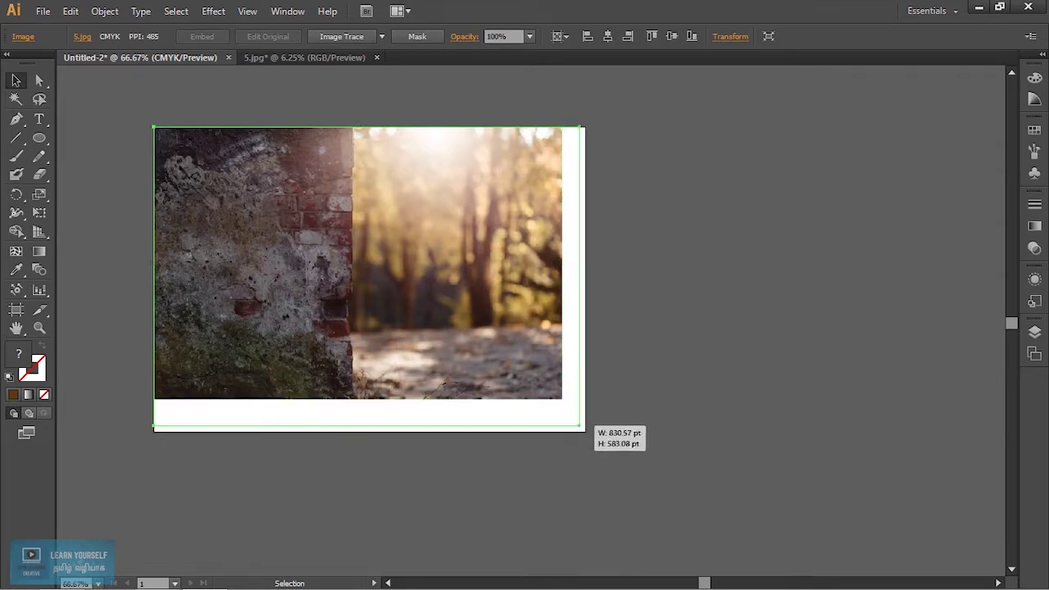
{"action": "mouse_move", "coordinate": [578, 424]}
{"action": "left_mouse_down"}
{"action": "mouse_move", "coordinate": [585, 414]}
{"action": "mouse_move", "coordinate": [585, 425]}
{"action": "left_mouse_up"}
Stretch the photo's bottom-left corner to the artboard edge, then view at actual size and deselect
{"action": "key", "text": "ctrl+plus"}
{"action": "key", "text": "ctrl+plus"}
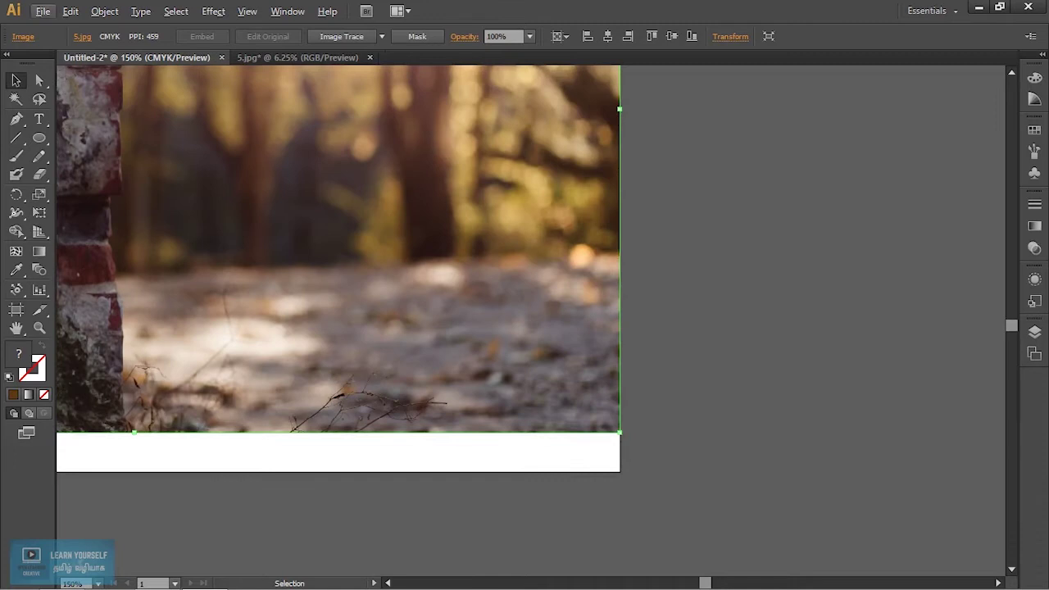
{"action": "scroll", "coordinate": [451, 320], "scroll_direction": "up", "scroll_amount": 3}
{"action": "key", "text": "ctrl+minus"}
{"action": "scroll", "coordinate": [492, 353], "scroll_direction": "up", "scroll_amount": 1}
{"action": "scroll", "coordinate": [490, 341], "scroll_direction": "down", "scroll_amount": 1}
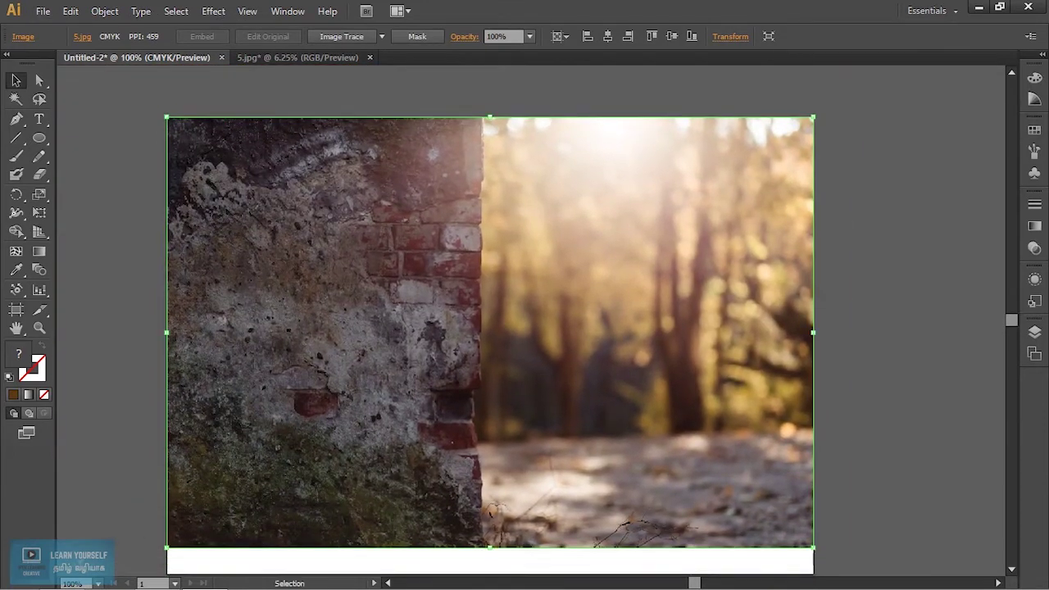
{"action": "scroll", "coordinate": [181, 545], "scroll_direction": "down", "scroll_amount": 1}
{"action": "scroll", "coordinate": [182, 545], "scroll_direction": "down", "scroll_amount": 1}
{"action": "left_click_drag", "start_coordinate": [181, 545], "coordinate": [152, 565]}
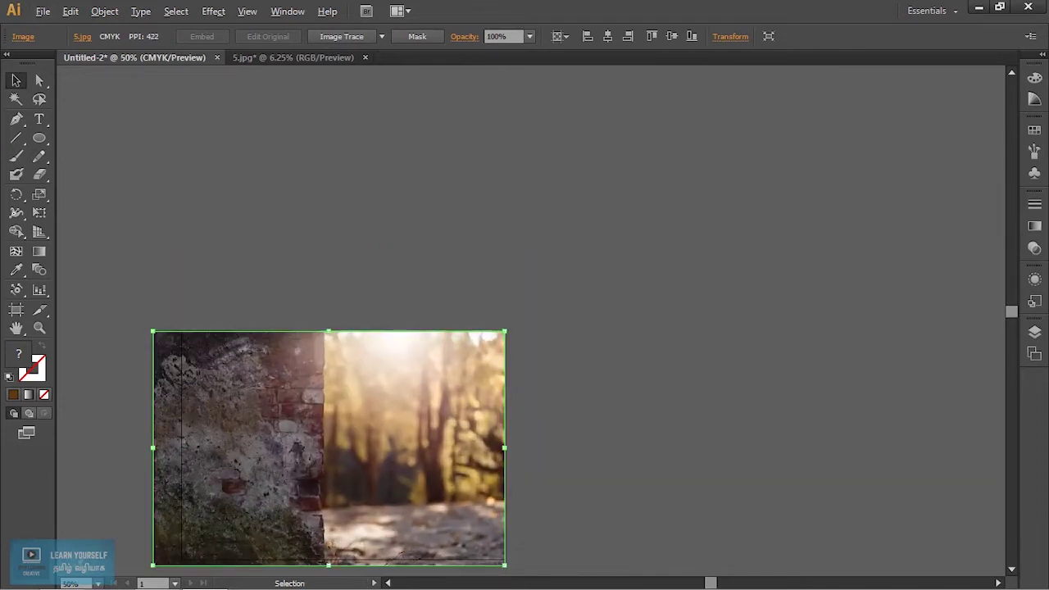
{"action": "key", "text": "ctrl+0"}
{"action": "key", "text": "ctrl+1"}
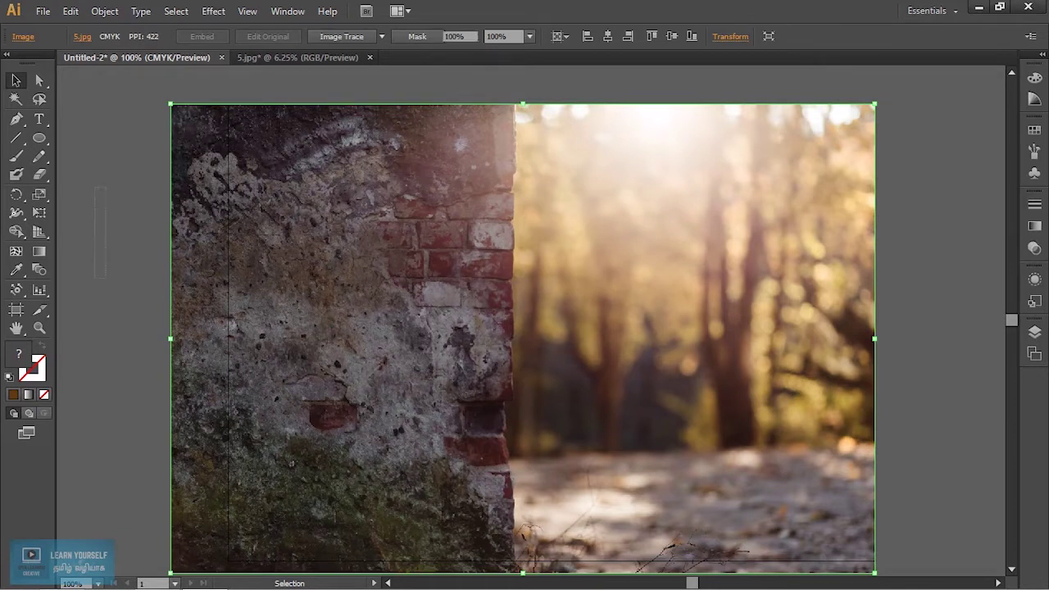
{"action": "key", "text": "ctrl+shift+a"}
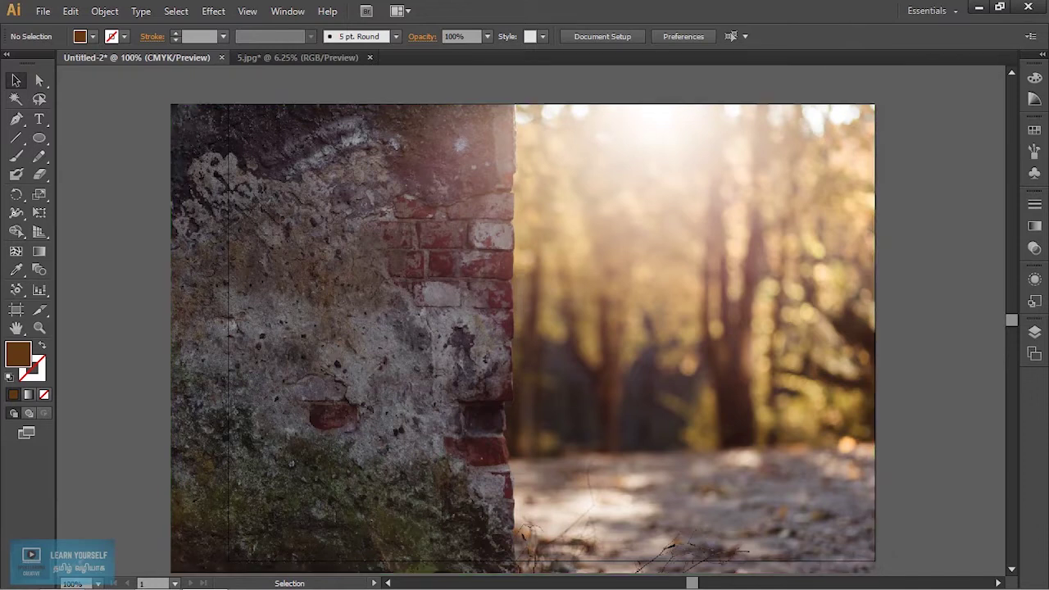
Select the photo and trace it with the 6 Colors Image Trace preset
{"action": "key", "text": "ctrl+a"}
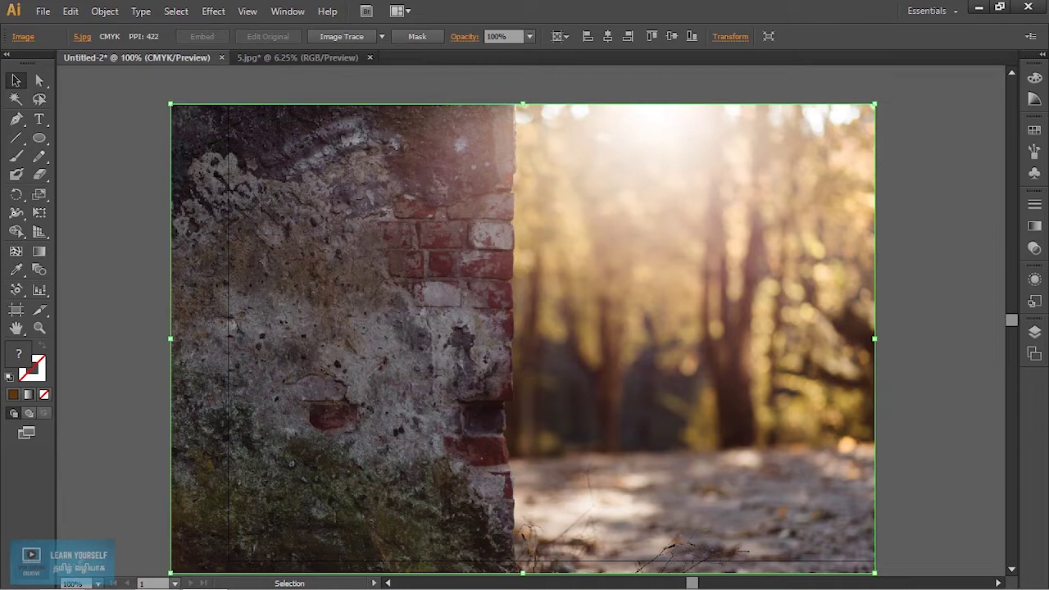
{"action": "left_click", "coordinate": [381, 36]}
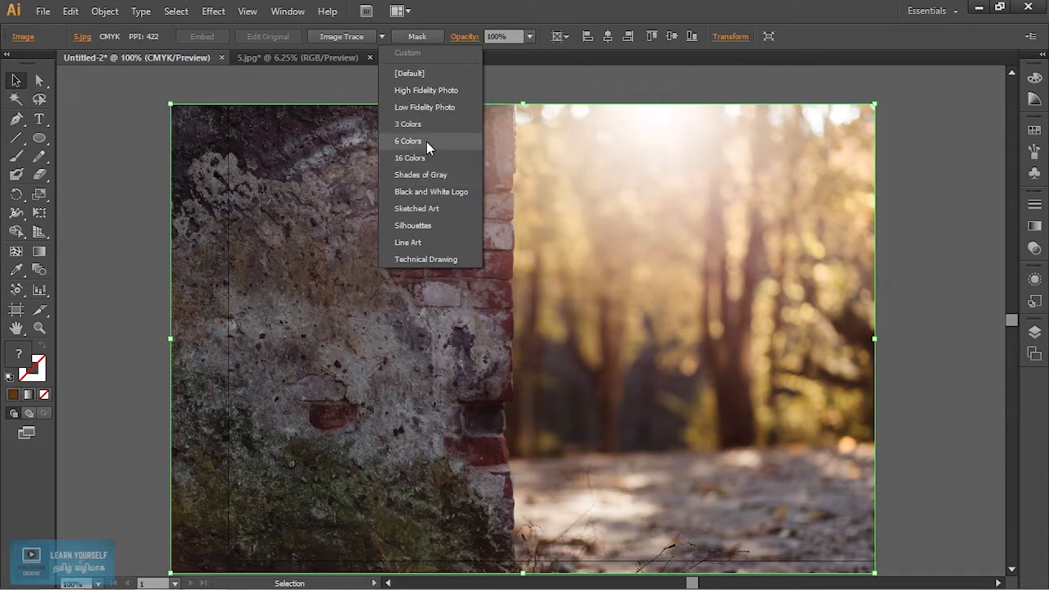
{"action": "left_click", "coordinate": [425, 141]}
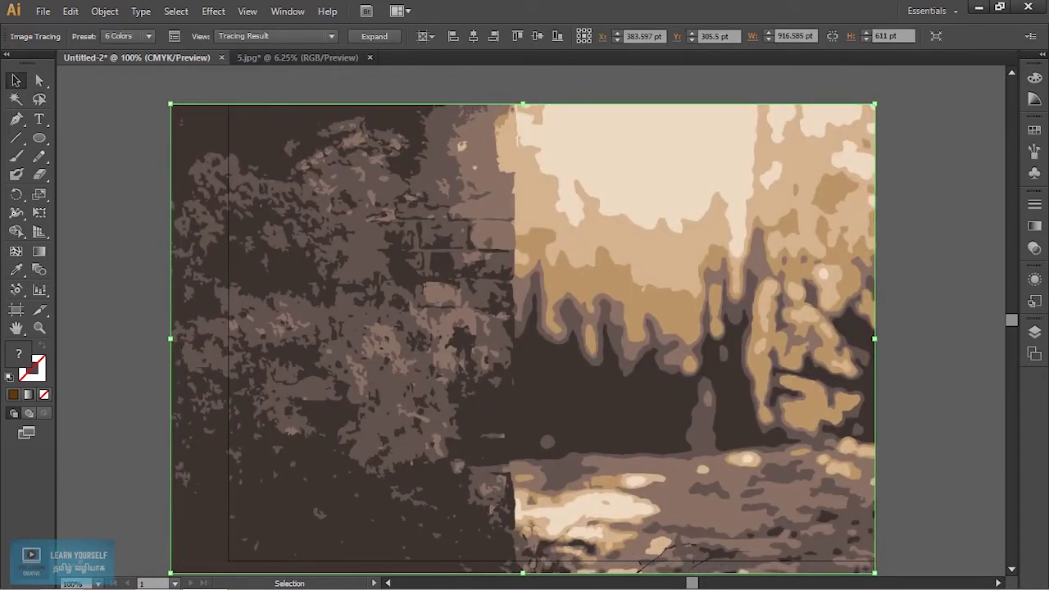
Deselect to review the 6 Colors tracing, then reselect it and open the preset list
{"action": "key", "text": "ctrl+shift+a"}
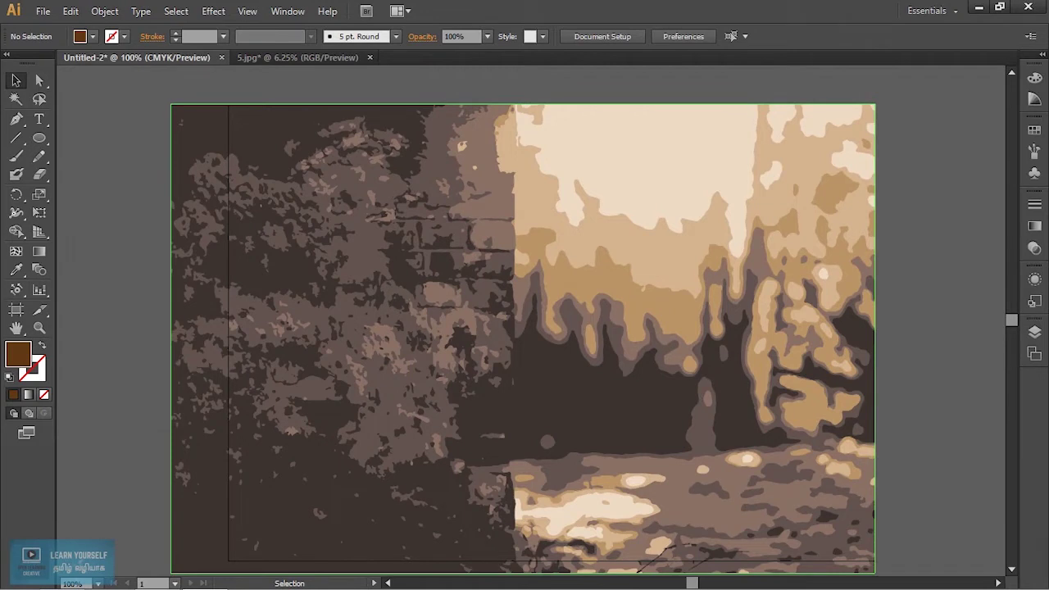
{"action": "key", "text": "ctrl+a"}
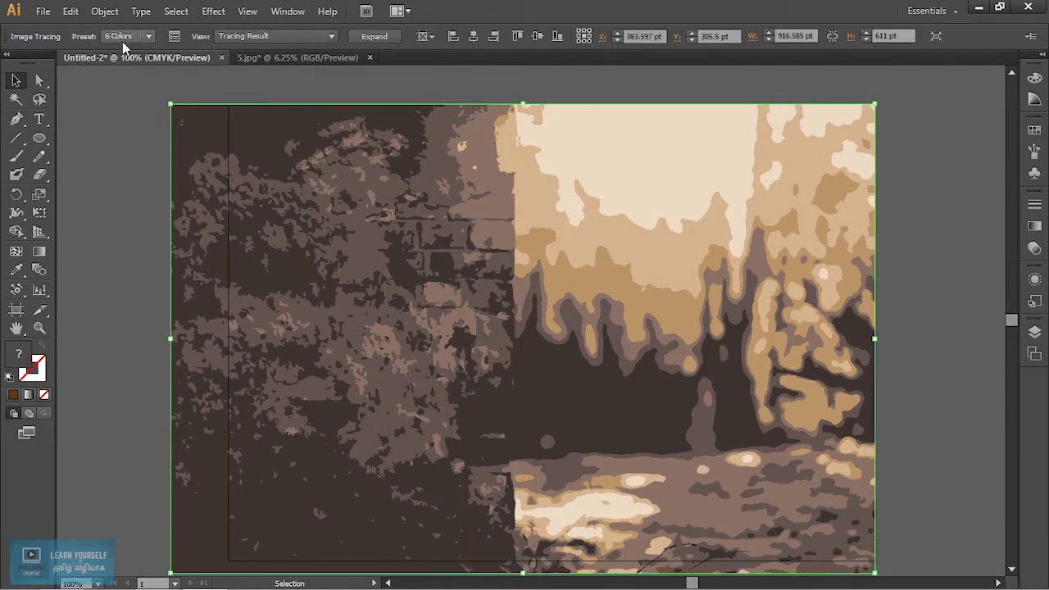
{"action": "left_click", "coordinate": [150, 39]}
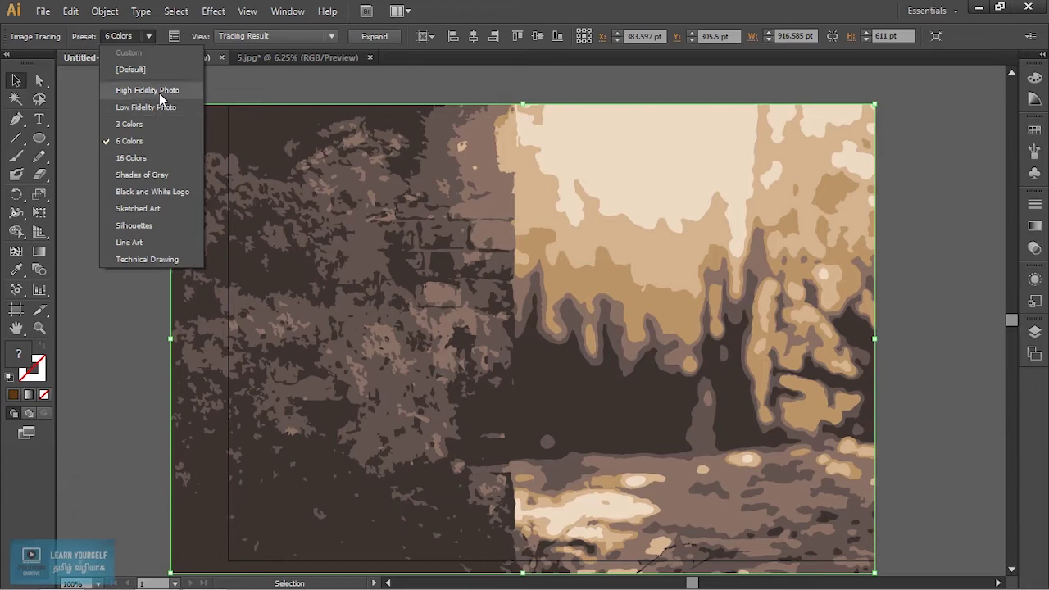
Retrace the photo with the High Fidelity Photo preset and deselect to inspect it
{"action": "left_click", "coordinate": [161, 92]}
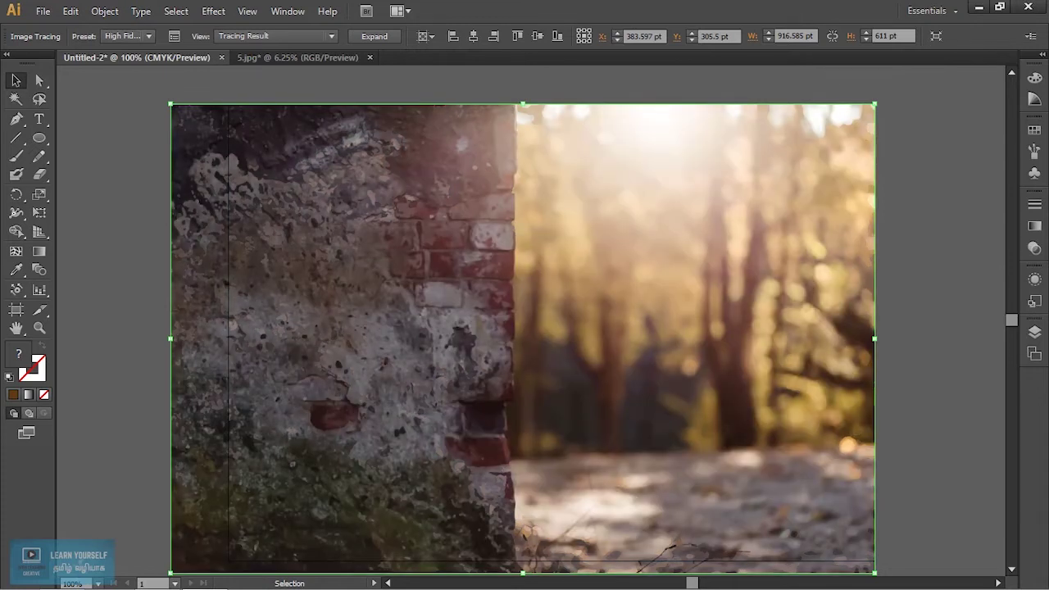
{"action": "key", "text": "ctrl+shift+a"}
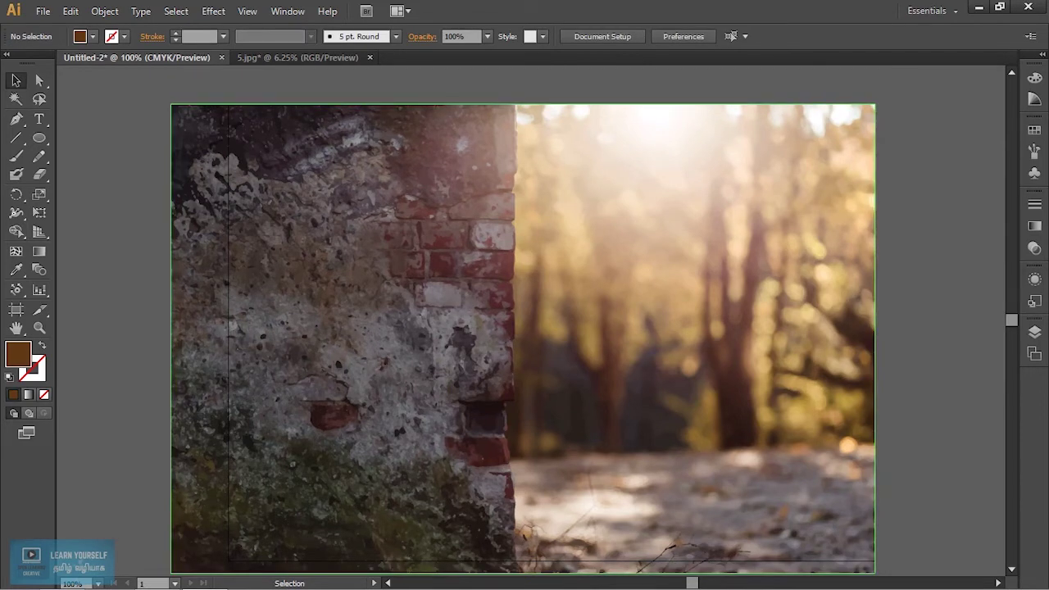
{"action": "scroll", "coordinate": [520, 489], "scroll_direction": "up", "scroll_amount": 4}
{"action": "scroll", "coordinate": [522, 524], "scroll_direction": "up", "scroll_amount": 3}
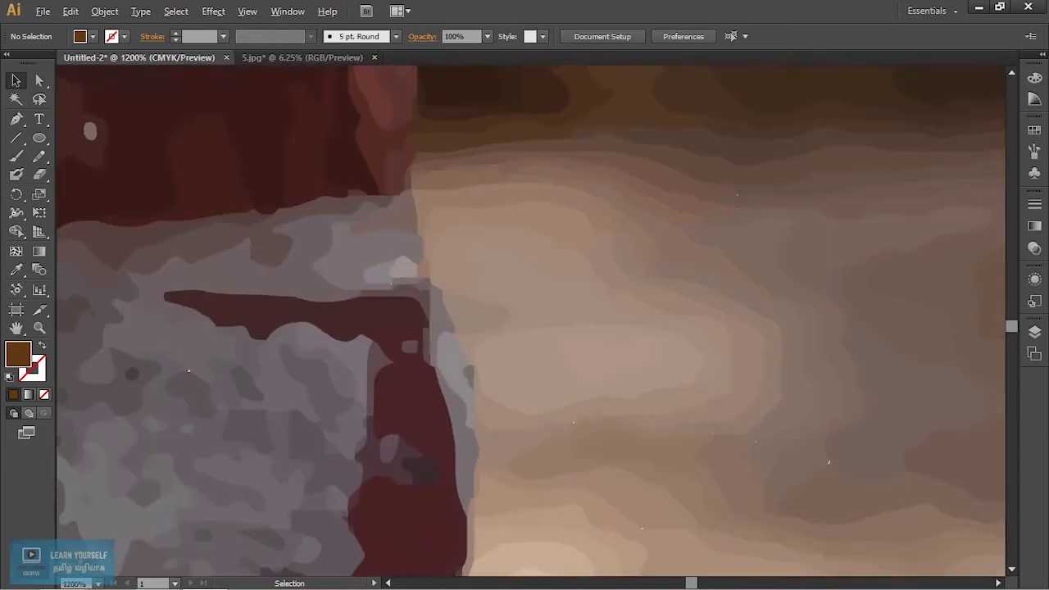
{"action": "scroll", "coordinate": [522, 525], "scroll_direction": "up", "scroll_amount": 1}
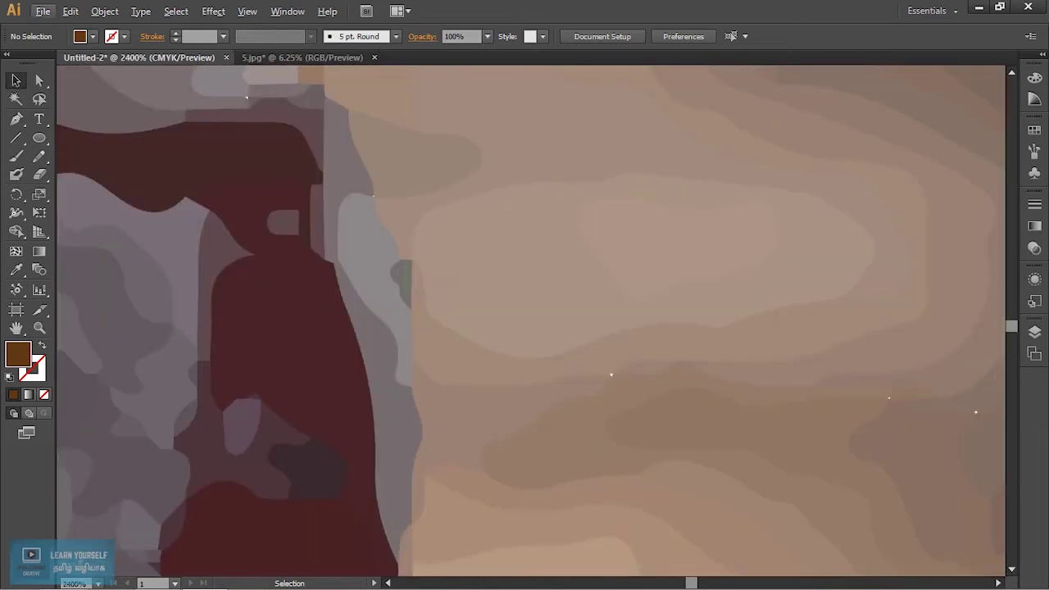
Zoom in on the tracing's brick edge, return to actual size, and deselect
{"action": "left_click", "coordinate": [611, 375]}
{"action": "key", "text": "ctrl+plus"}
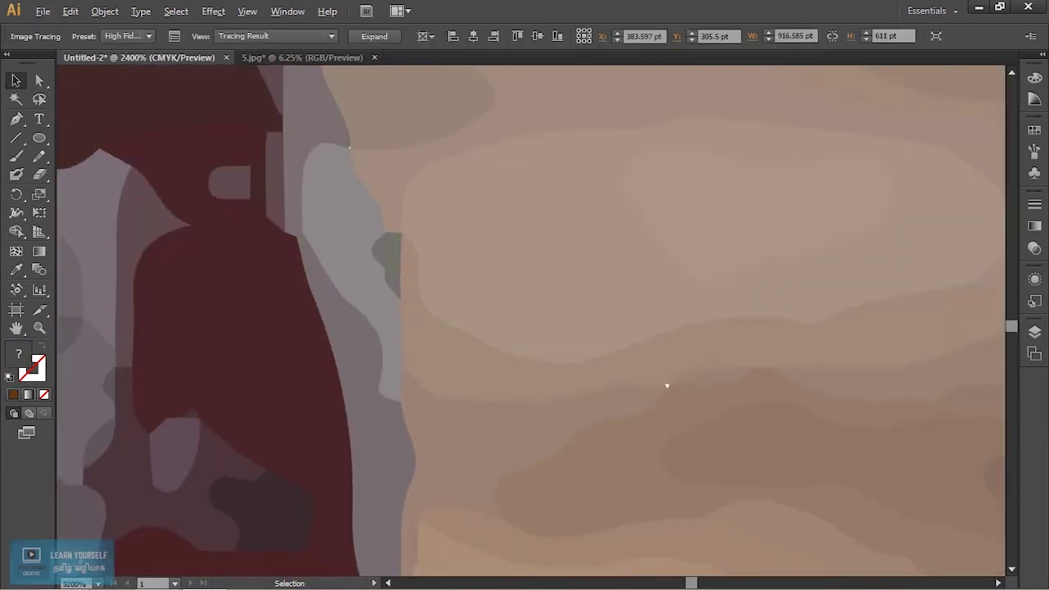
{"action": "scroll", "coordinate": [666, 385], "scroll_direction": "down", "scroll_amount": 6}
{"action": "scroll", "coordinate": [666, 386], "scroll_direction": "down", "scroll_amount": 5}
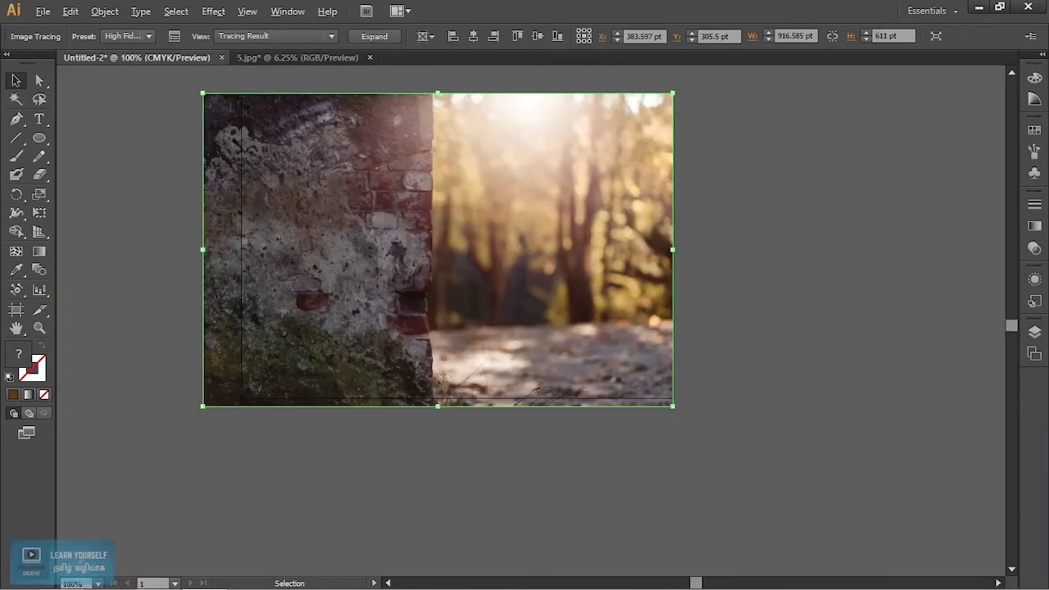
{"action": "key", "text": "ctrl+1"}
{"action": "key", "text": "alt"}
{"action": "scroll", "coordinate": [521, 275], "scroll_direction": "down", "scroll_amount": 2}
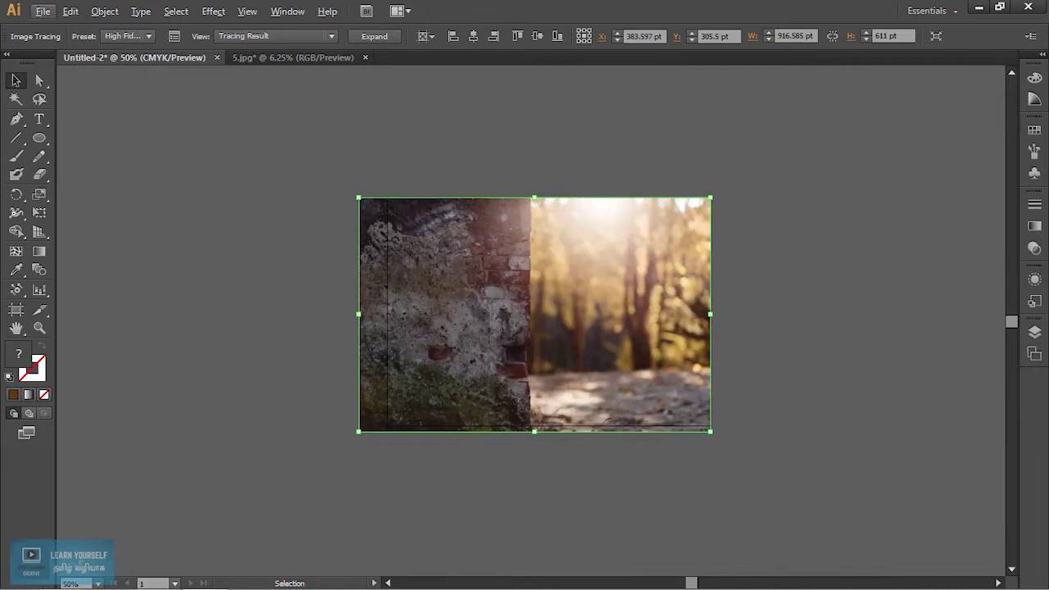
{"action": "key", "text": "ctrl+shift+a"}
{"action": "scroll", "coordinate": [627, 328], "scroll_direction": "up", "scroll_amount": 1}
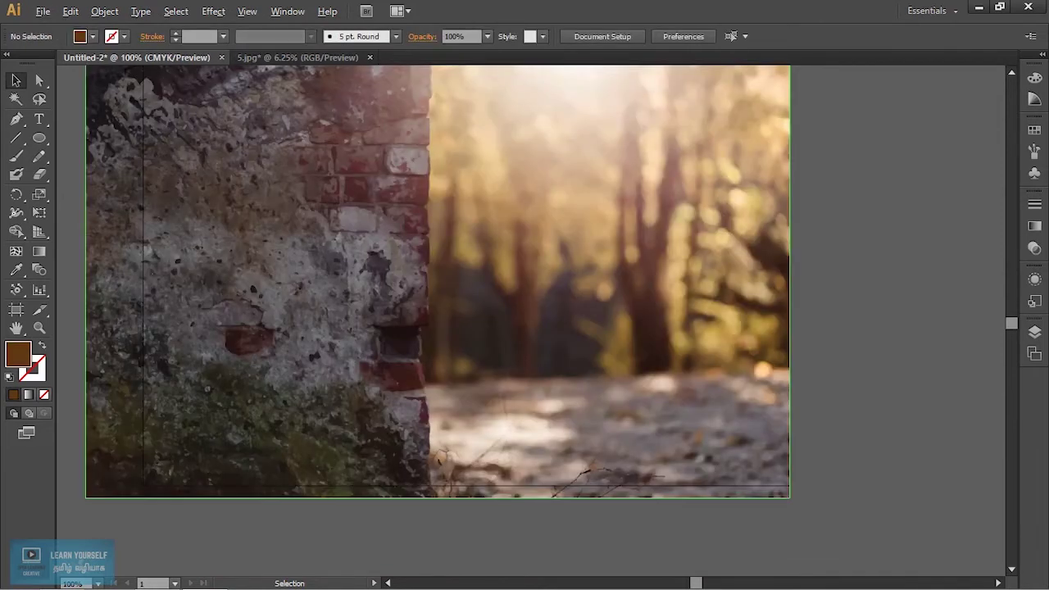
Expand the High Fidelity Photo tracing into editable vector shapes, then view at 100%
{"action": "scroll", "coordinate": [628, 316], "scroll_direction": "down", "scroll_amount": 1}
{"action": "left_click_drag", "start_coordinate": [502, 296], "coordinate": [507, 330]}
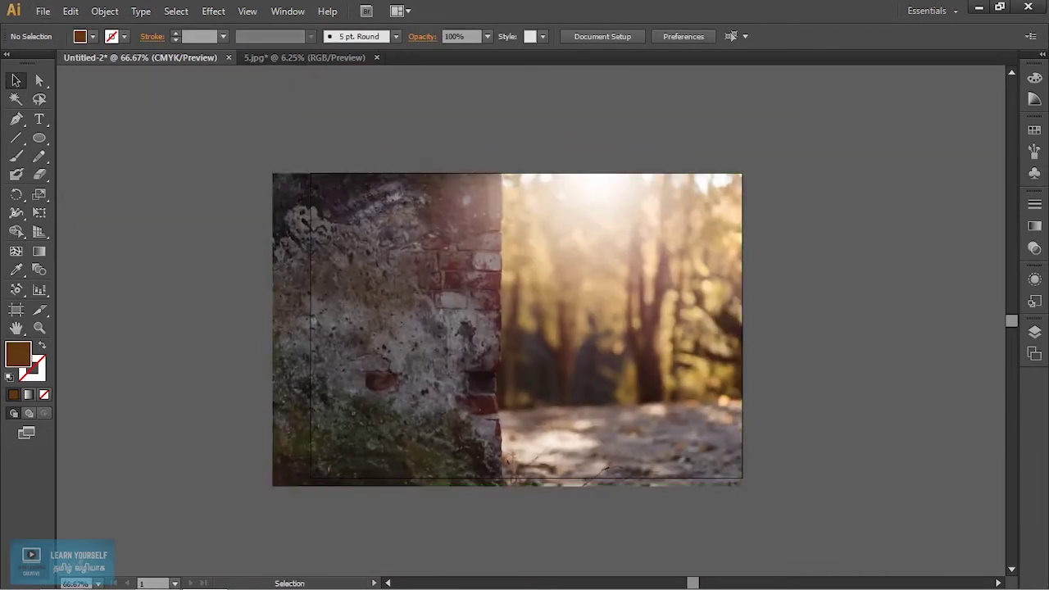
{"action": "key", "text": "ctrl+a"}
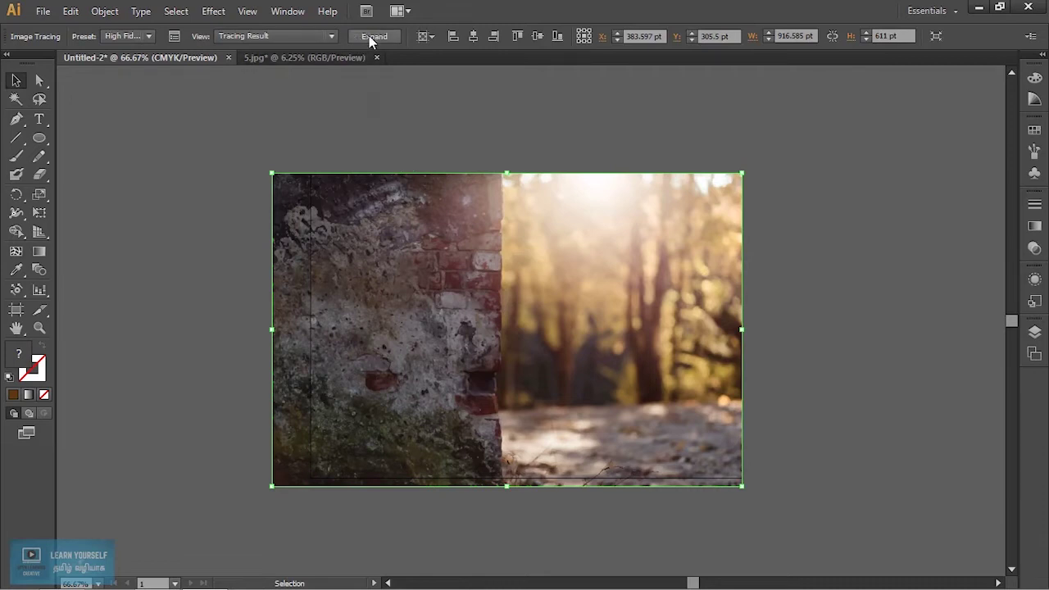
{"action": "left_click", "coordinate": [105, 11]}
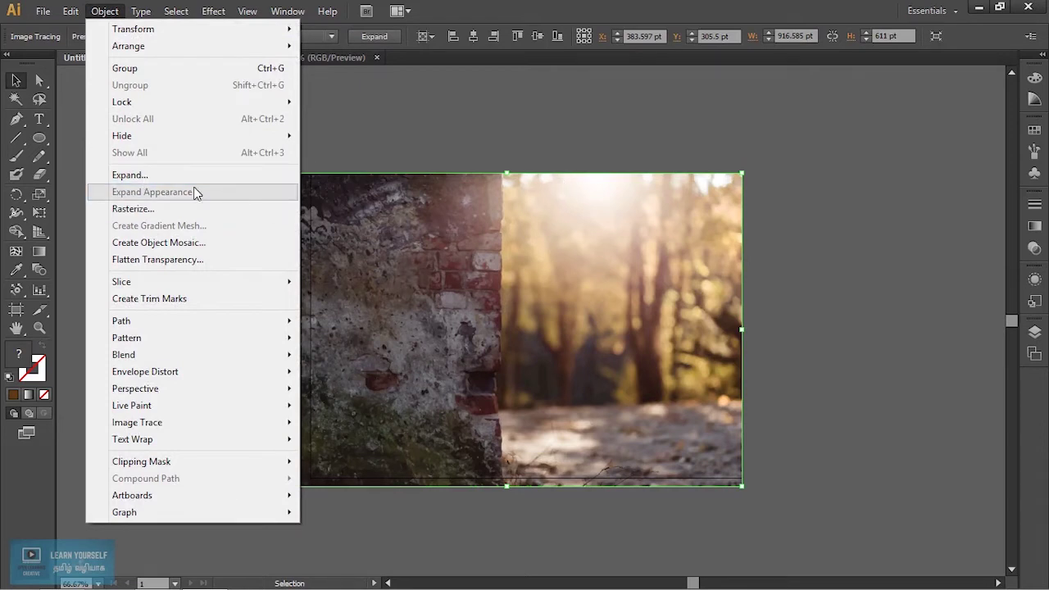
{"action": "left_click", "coordinate": [130, 175]}
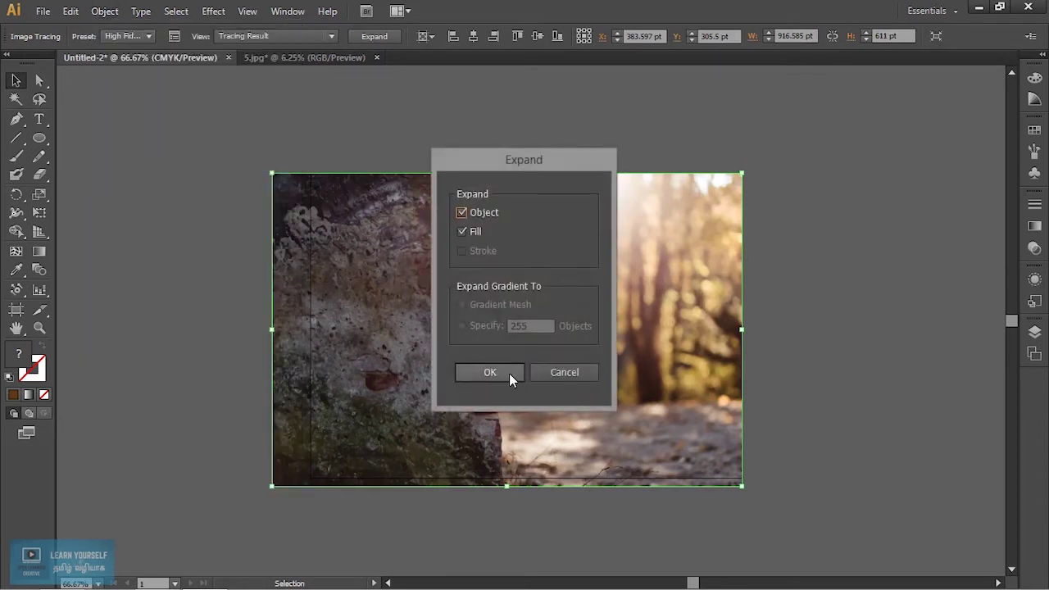
{"action": "left_click", "coordinate": [485, 376]}
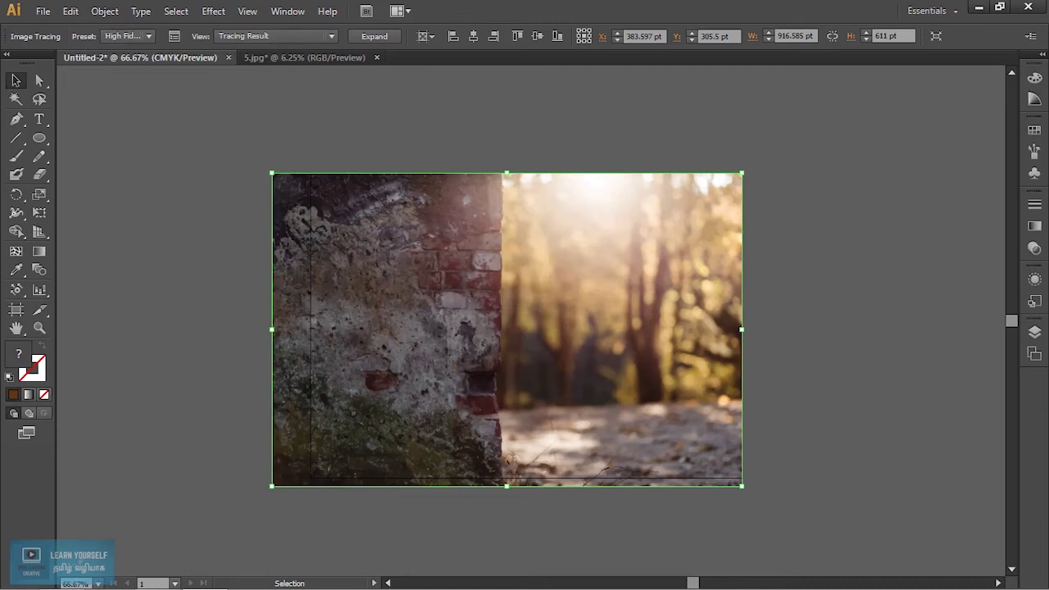
{"action": "key", "text": "ctrl+1"}
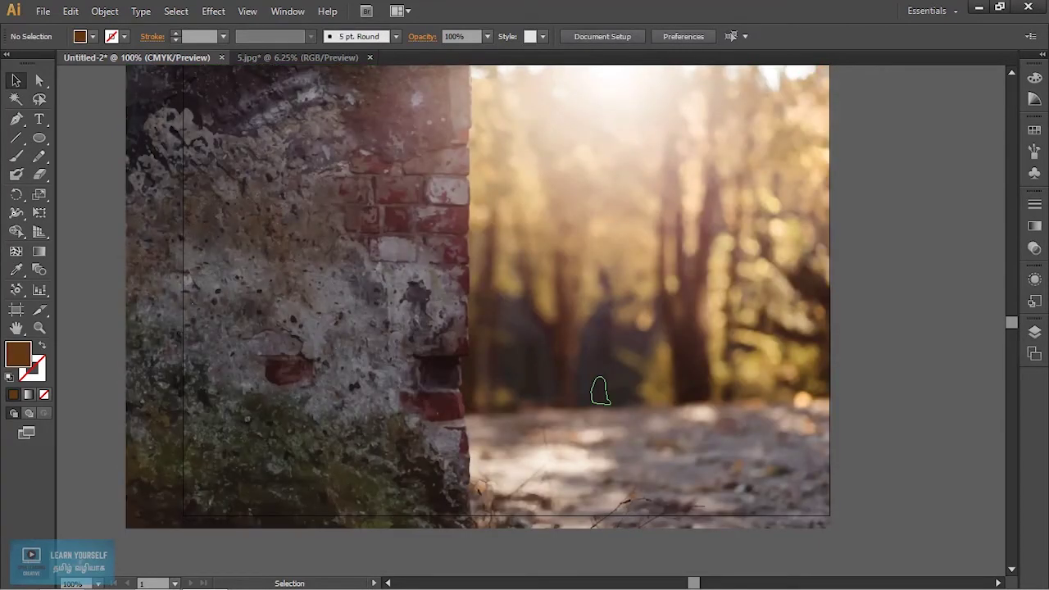
Ungroup the traced artwork and enter the group to select individual small paths
{"action": "left_click", "coordinate": [600, 385]}
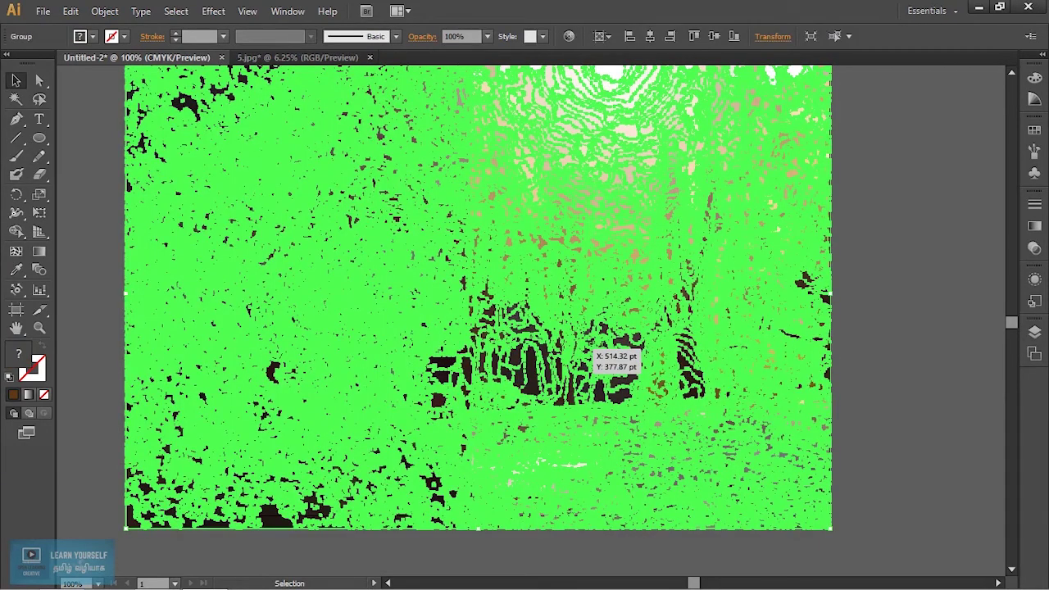
{"action": "left_click", "coordinate": [104, 11]}
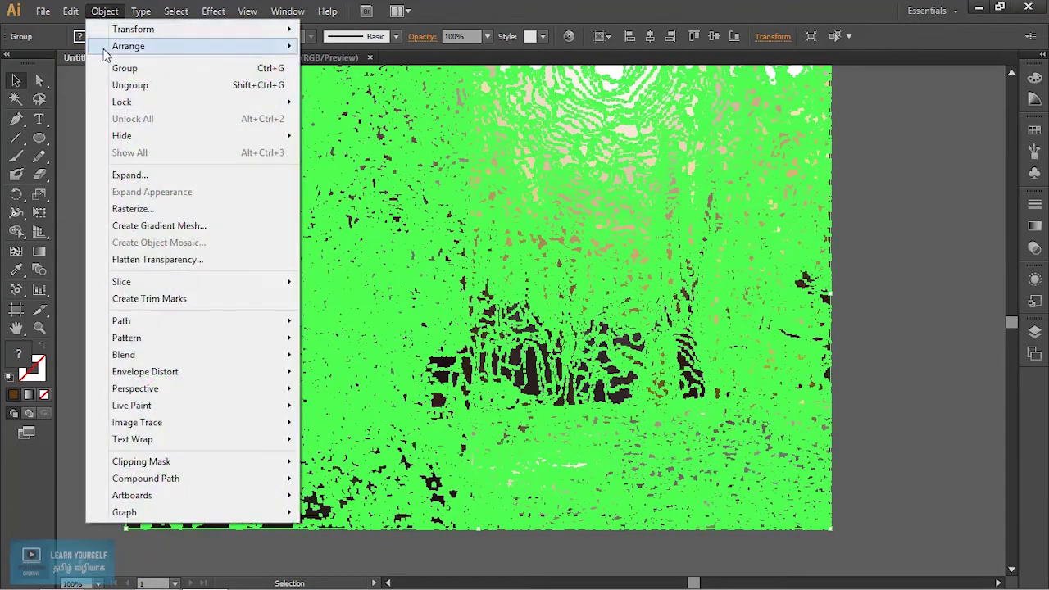
{"action": "left_click", "coordinate": [115, 85]}
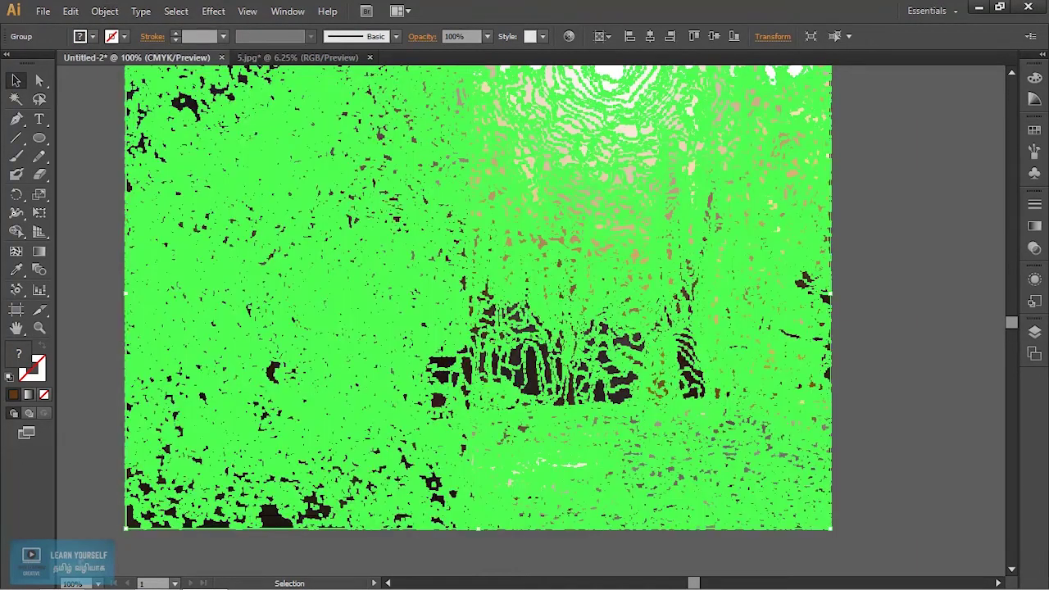
{"action": "left_click", "coordinate": [769, 316]}
{"action": "double_click", "coordinate": [770, 351]}
{"action": "left_click", "coordinate": [657, 280]}
{"action": "left_click", "coordinate": [768, 254]}
{"action": "key", "text": "Escape"}
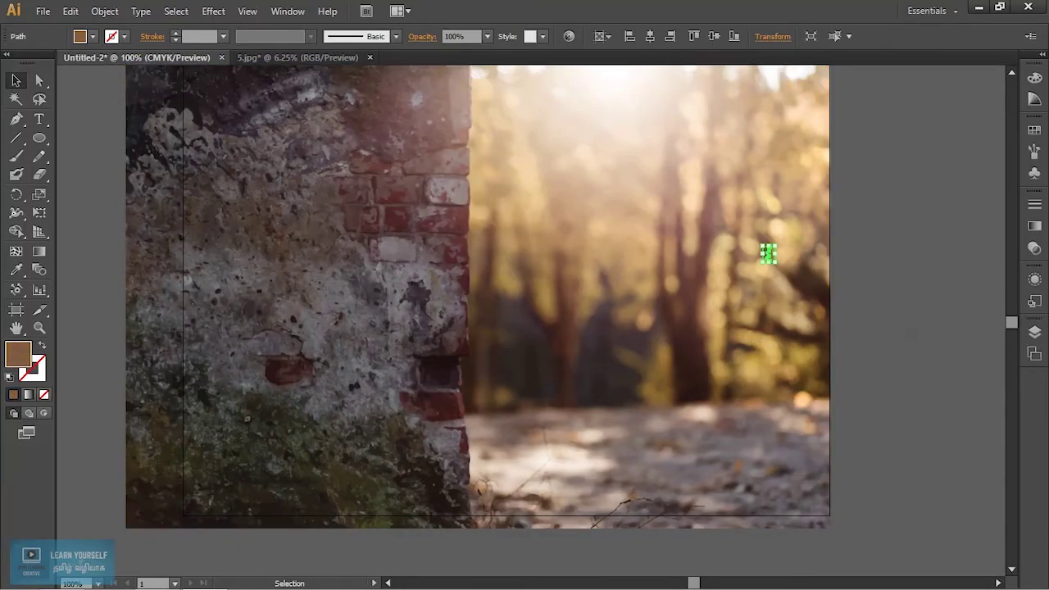
Ungroup the artwork again and drag a small brown path off the artboard
{"action": "left_click", "coordinate": [763, 123]}
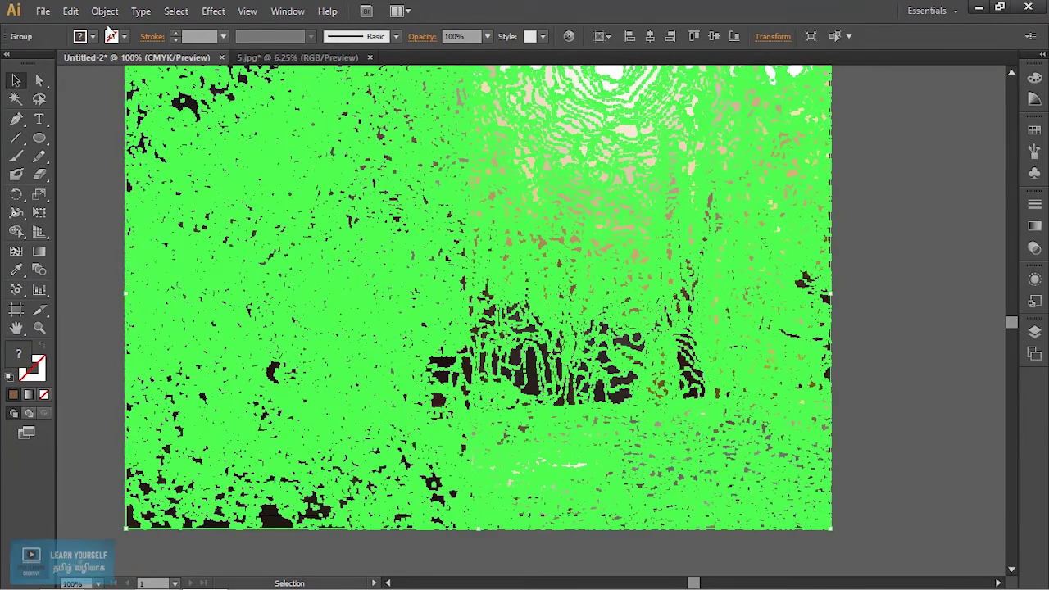
{"action": "left_click", "coordinate": [104, 11]}
{"action": "left_click", "coordinate": [129, 84]}
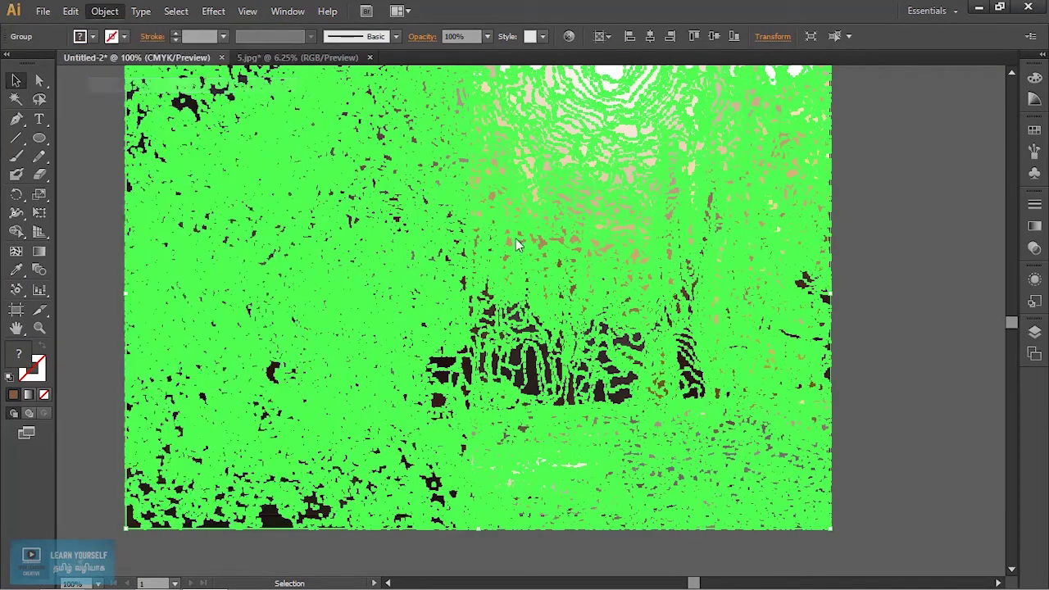
{"action": "left_click", "coordinate": [904, 292]}
{"action": "left_click", "coordinate": [751, 317]}
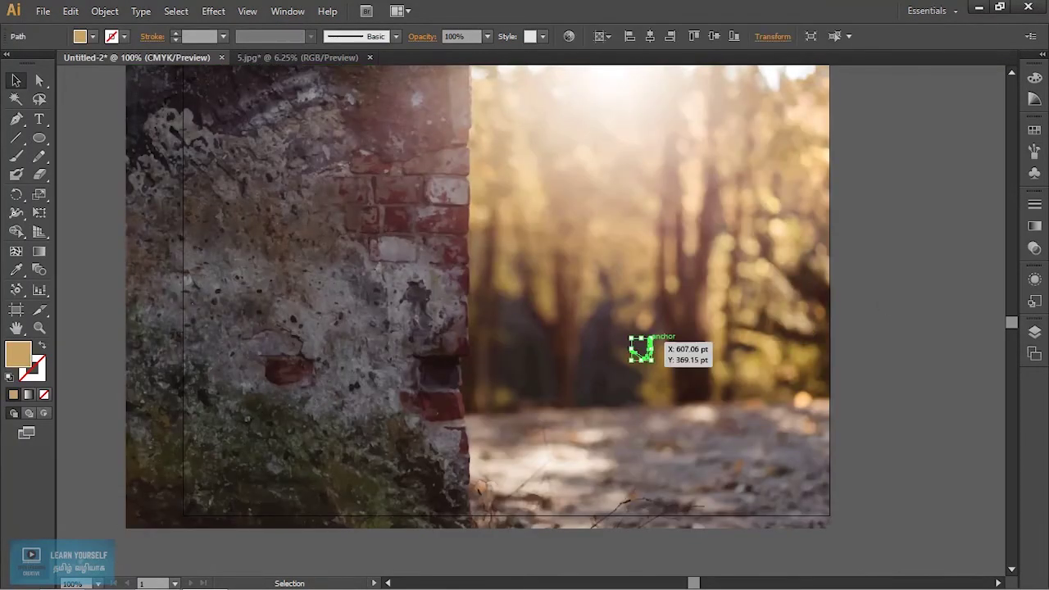
{"action": "left_click", "coordinate": [639, 346]}
{"action": "mouse_move", "coordinate": [653, 335]}
{"action": "left_mouse_down"}
{"action": "mouse_move", "coordinate": [595, 302]}
{"action": "mouse_move", "coordinate": [891, 334]}
{"action": "left_mouse_up"}
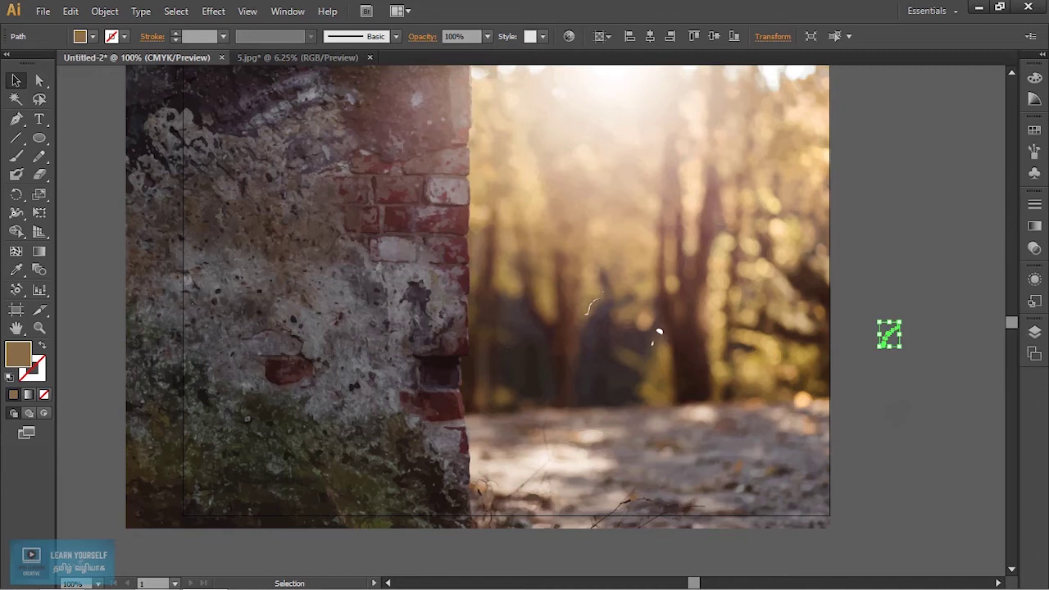
Delete the stray off-artboard path, then move a small traced fragment within the forest
{"action": "key", "text": "Delete"}
{"action": "scroll", "coordinate": [644, 356], "scroll_direction": "up", "scroll_amount": 4}
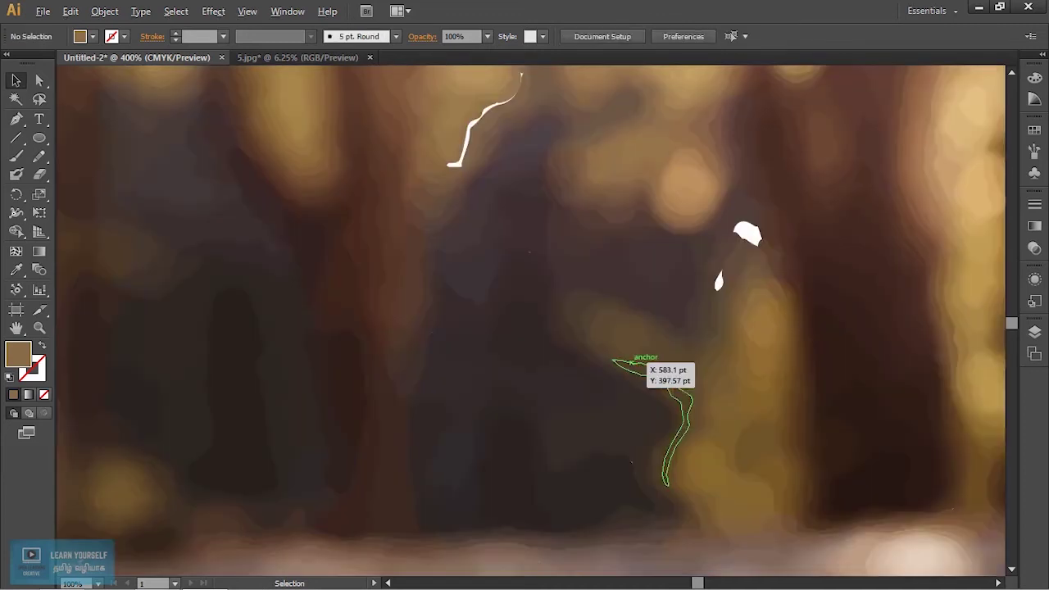
{"action": "mouse_move", "coordinate": [525, 246]}
{"action": "left_mouse_down"}
{"action": "mouse_move", "coordinate": [525, 310]}
{"action": "mouse_move", "coordinate": [498, 320]}
{"action": "left_mouse_up"}
{"action": "left_click", "coordinate": [422, 354]}
{"action": "scroll", "coordinate": [424, 360], "scroll_direction": "down", "scroll_amount": 3}
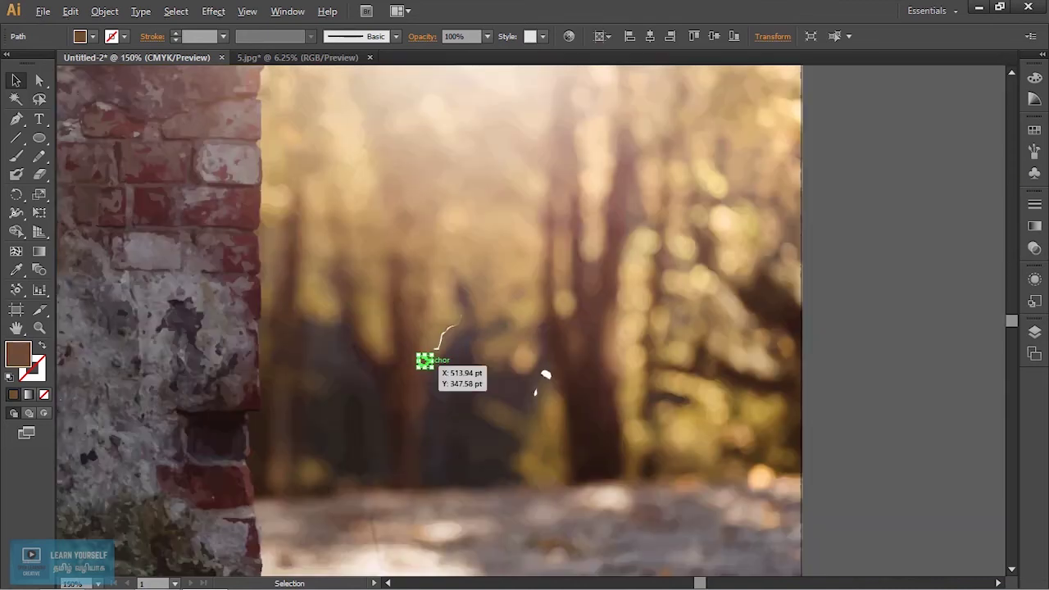
{"action": "left_click_drag", "start_coordinate": [424, 361], "coordinate": [424, 360]}
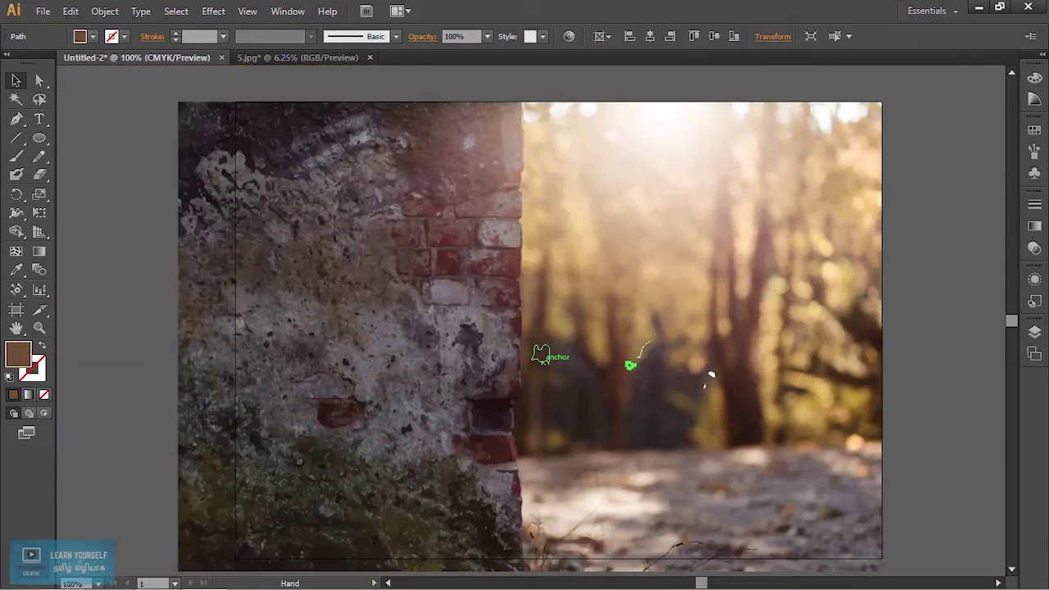
{"action": "mouse_move", "coordinate": [424, 360]}
{"action": "left_mouse_down"}
{"action": "mouse_move", "coordinate": [334, 356]}
{"action": "mouse_move", "coordinate": [482, 371]}
{"action": "left_mouse_up"}
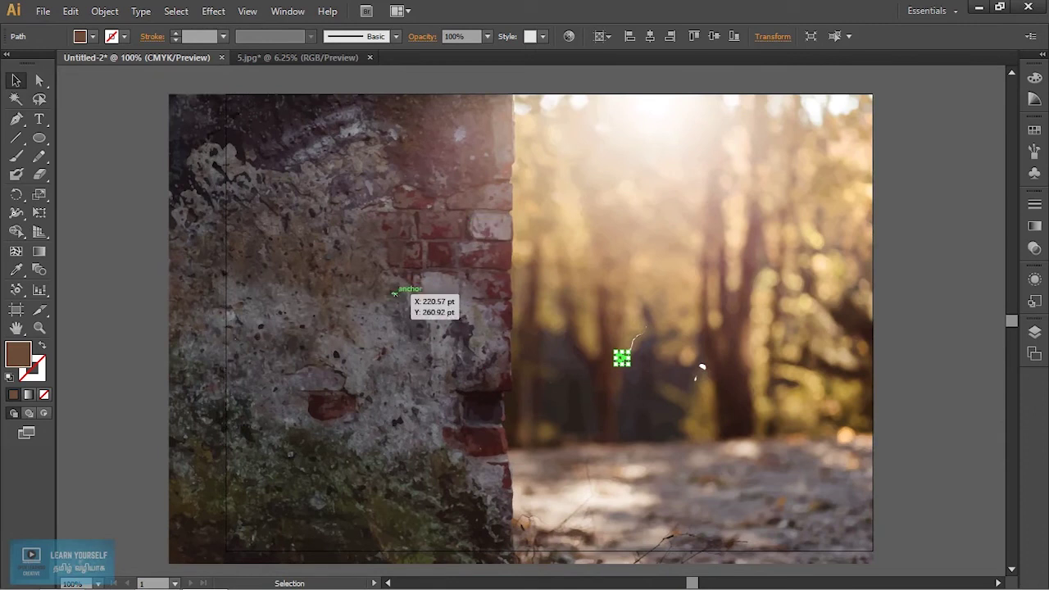
{"action": "scroll", "coordinate": [596, 369], "scroll_direction": "up", "scroll_amount": 3}
{"action": "scroll", "coordinate": [697, 368], "scroll_direction": "down", "scroll_amount": 2}
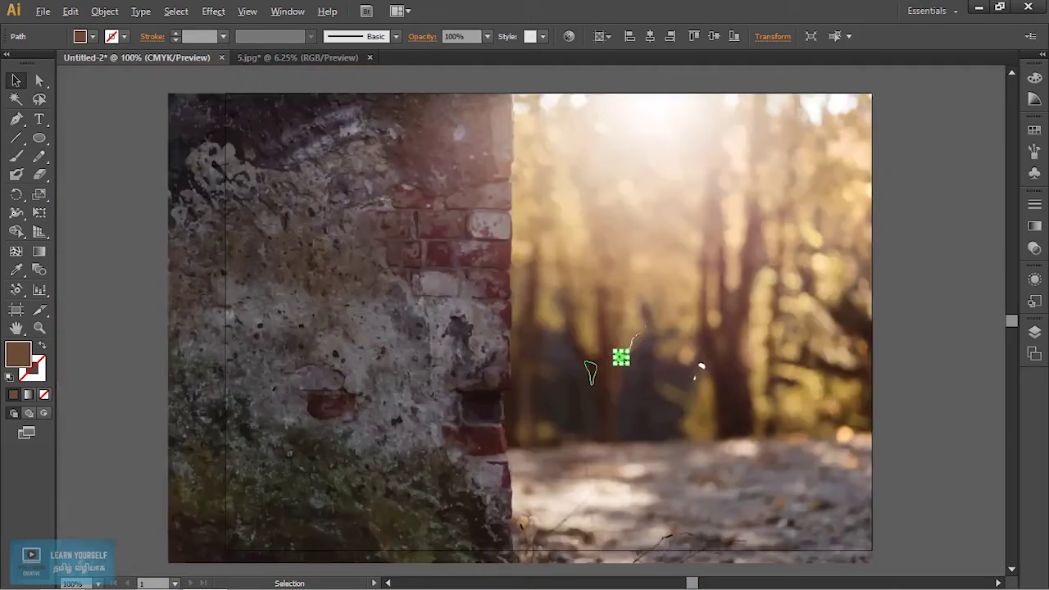
{"action": "scroll", "coordinate": [667, 368], "scroll_direction": "down", "scroll_amount": 1}
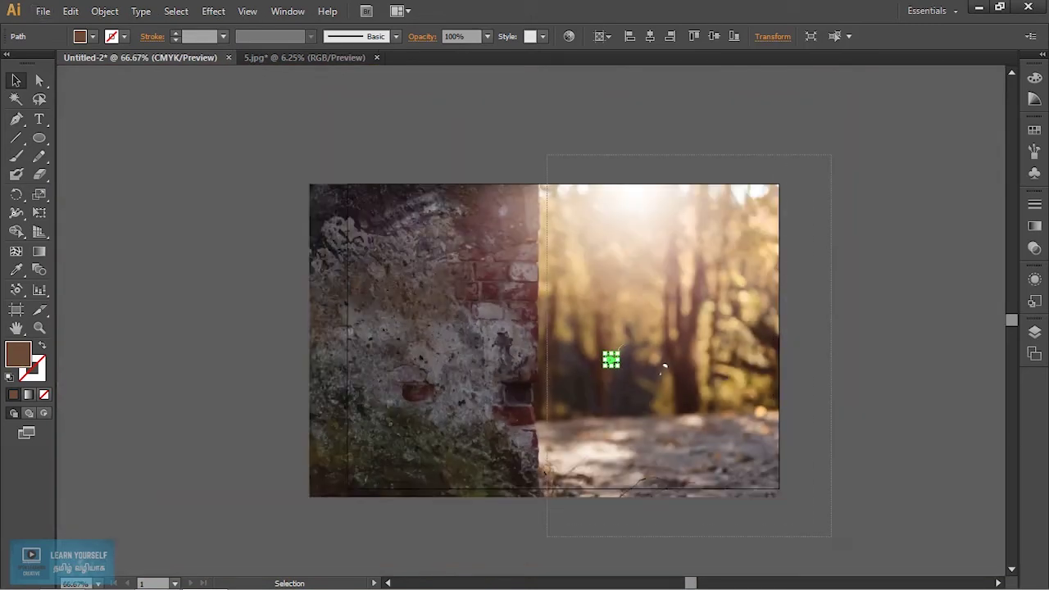
Delete the right-hand traced forest group, then show the Layers list with Layer 3 collapsed
{"action": "left_click", "coordinate": [665, 366]}
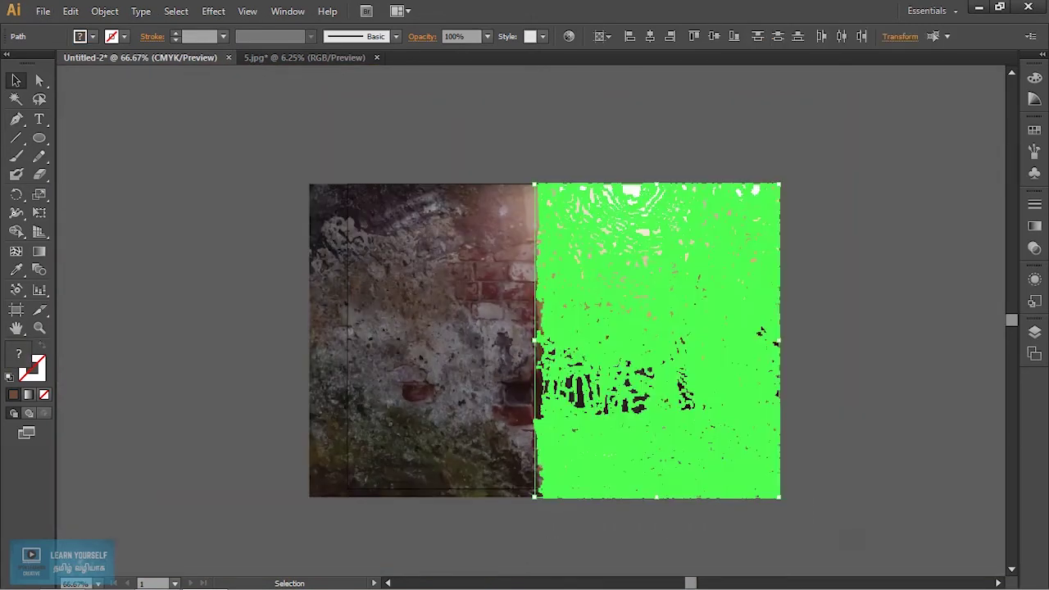
{"action": "key", "text": "Delete"}
{"action": "scroll", "coordinate": [720, 469], "scroll_direction": "up", "scroll_amount": 1}
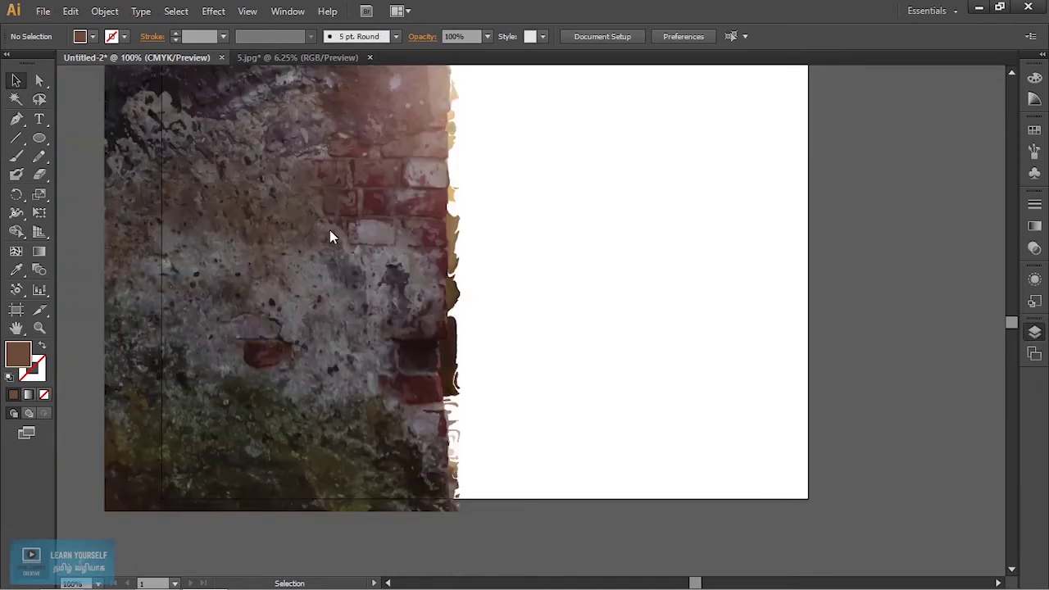
{"action": "left_click", "coordinate": [1035, 332]}
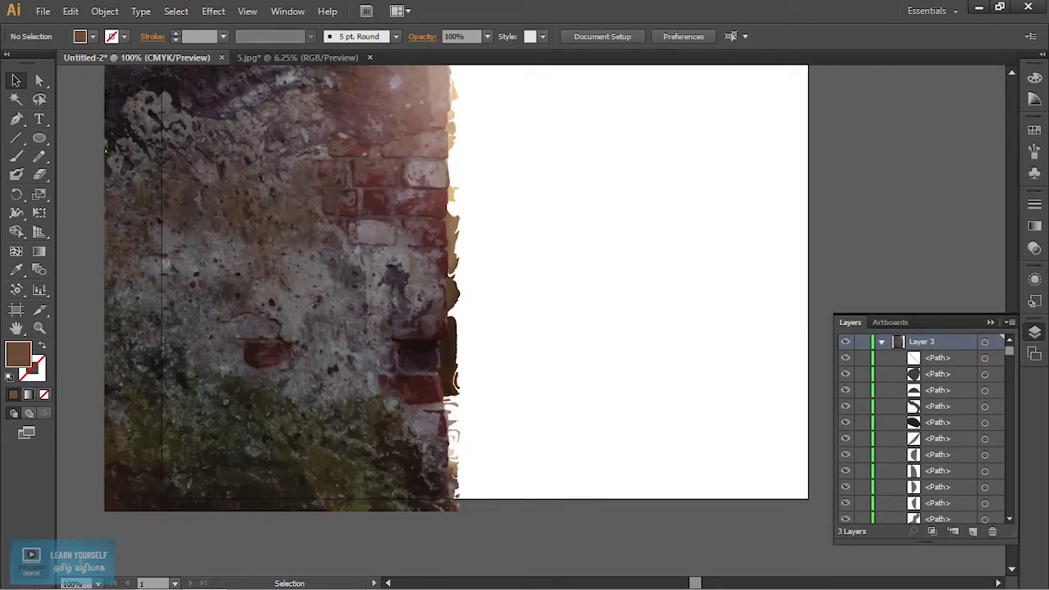
{"action": "left_click", "coordinate": [882, 341]}
Add a new Layer 4 and draw a brown rectangle over the artboard
{"action": "left_click", "coordinate": [971, 530]}
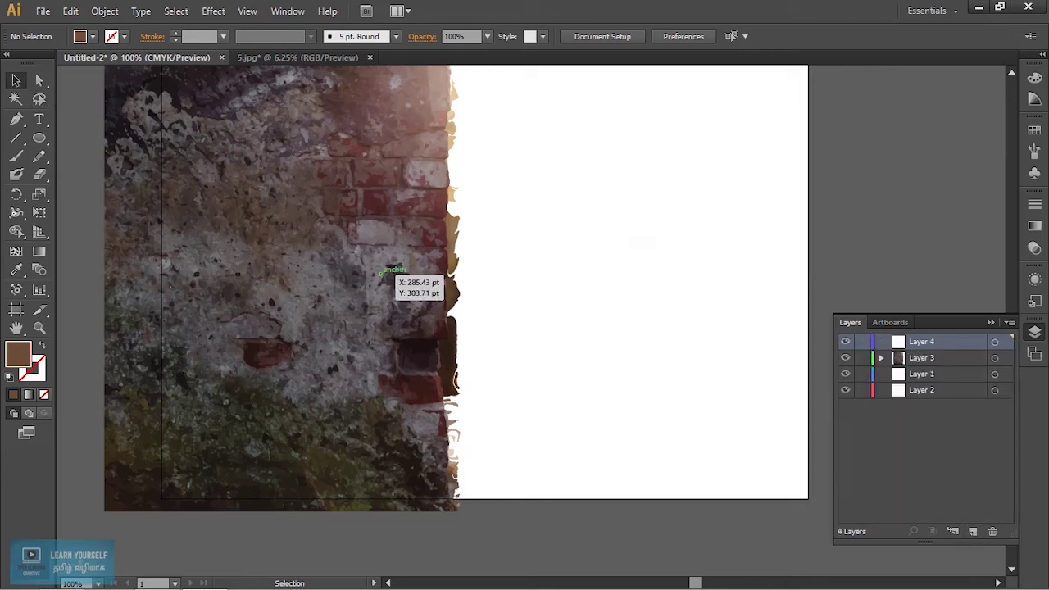
{"action": "scroll", "coordinate": [254, 328], "scroll_direction": "down", "scroll_amount": 2}
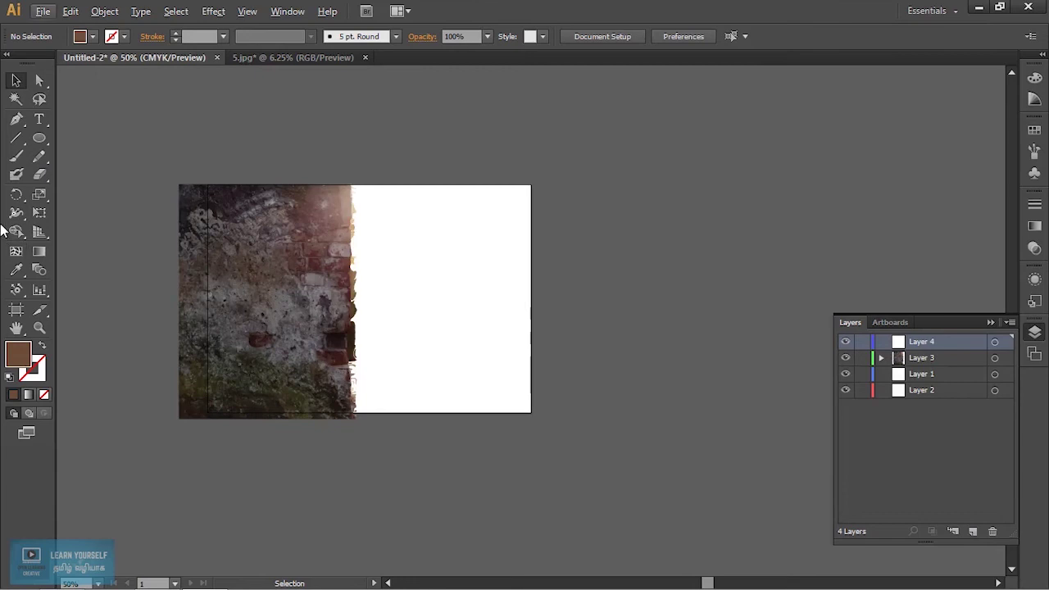
{"action": "left_click_drag", "start_coordinate": [45, 149], "coordinate": [82, 136]}
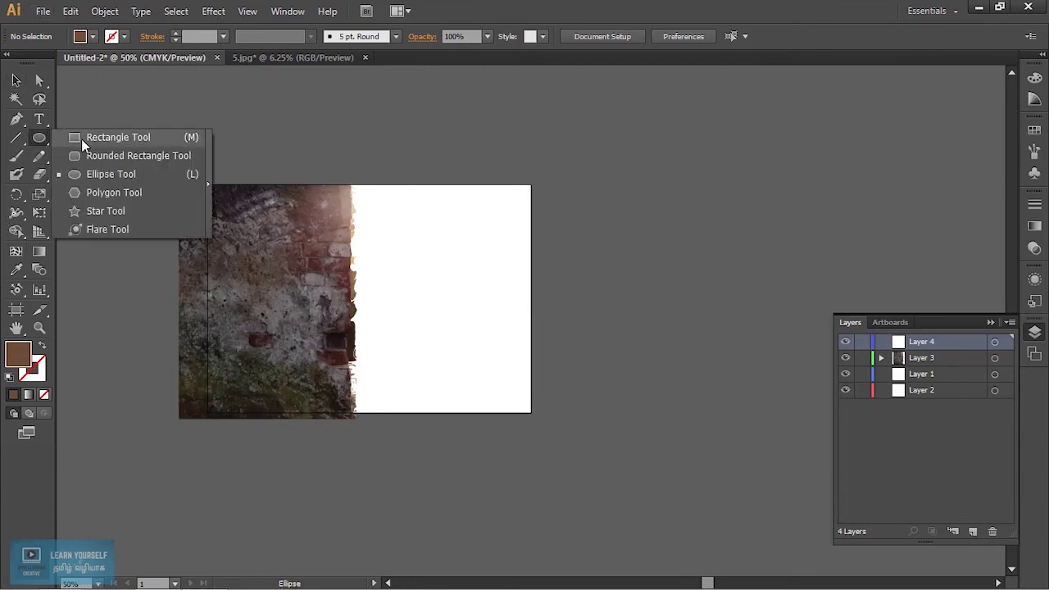
{"action": "left_click_drag", "start_coordinate": [152, 161], "coordinate": [547, 418]}
Move Layer 4 beneath the brick-wall layer and snap the rectangle's corners to the artboard
{"action": "left_click_drag", "start_coordinate": [921, 343], "coordinate": [921, 382]}
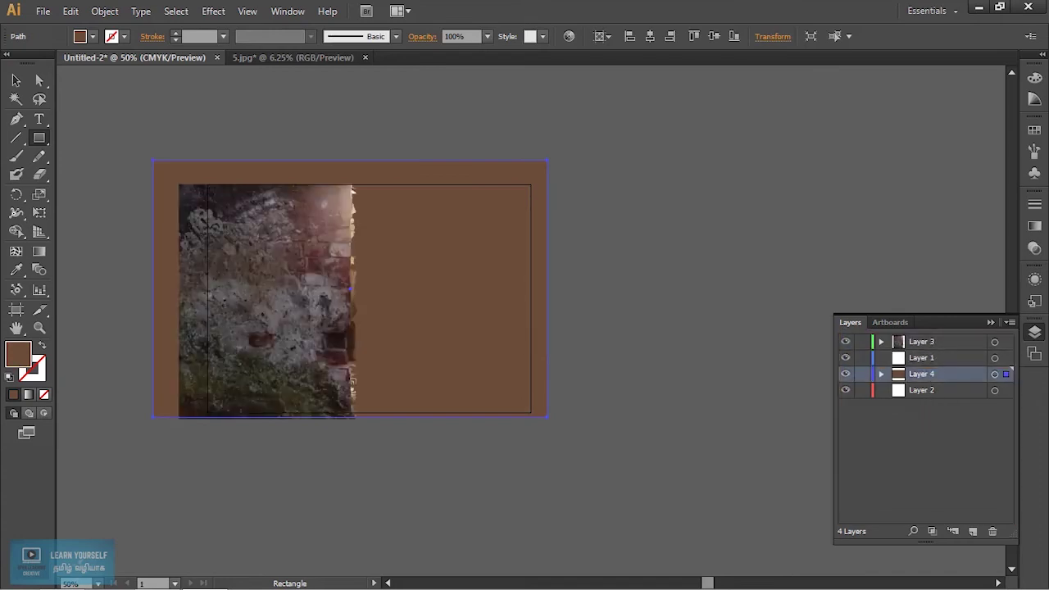
{"action": "left_click", "coordinate": [15, 79]}
{"action": "left_click_drag", "start_coordinate": [153, 159], "coordinate": [178, 185]}
{"action": "left_click_drag", "start_coordinate": [546, 416], "coordinate": [548, 416]}
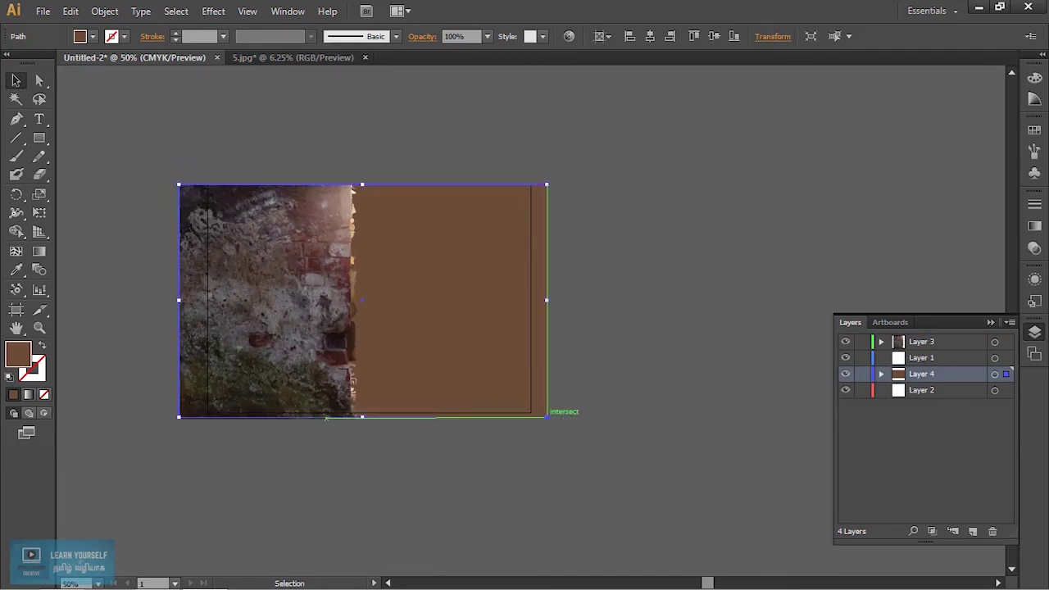
{"action": "scroll", "coordinate": [260, 419], "scroll_direction": "up", "scroll_amount": 3}
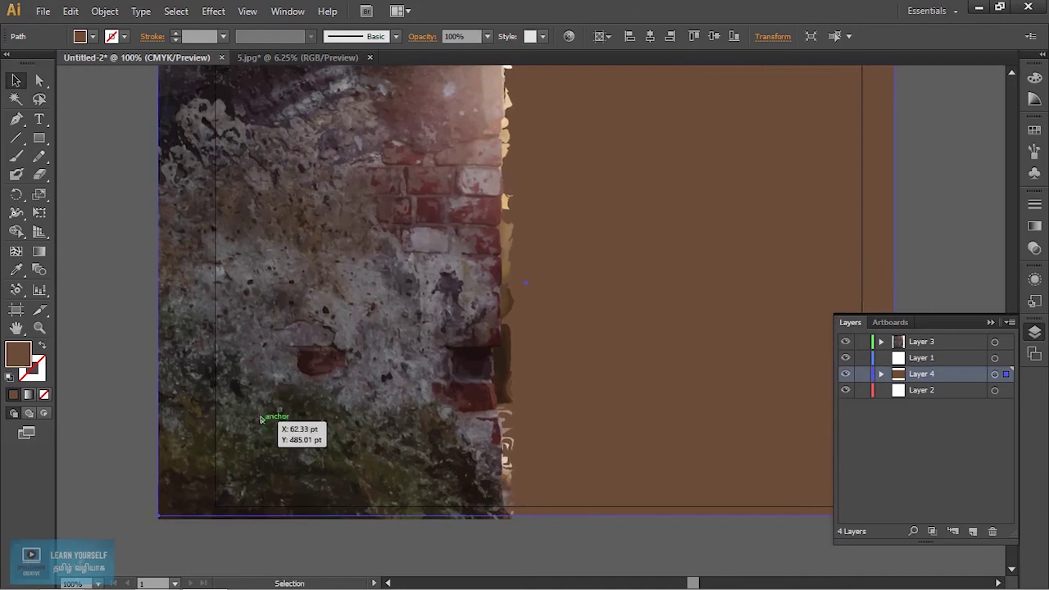
{"action": "scroll", "coordinate": [421, 477], "scroll_direction": "up", "scroll_amount": 2}
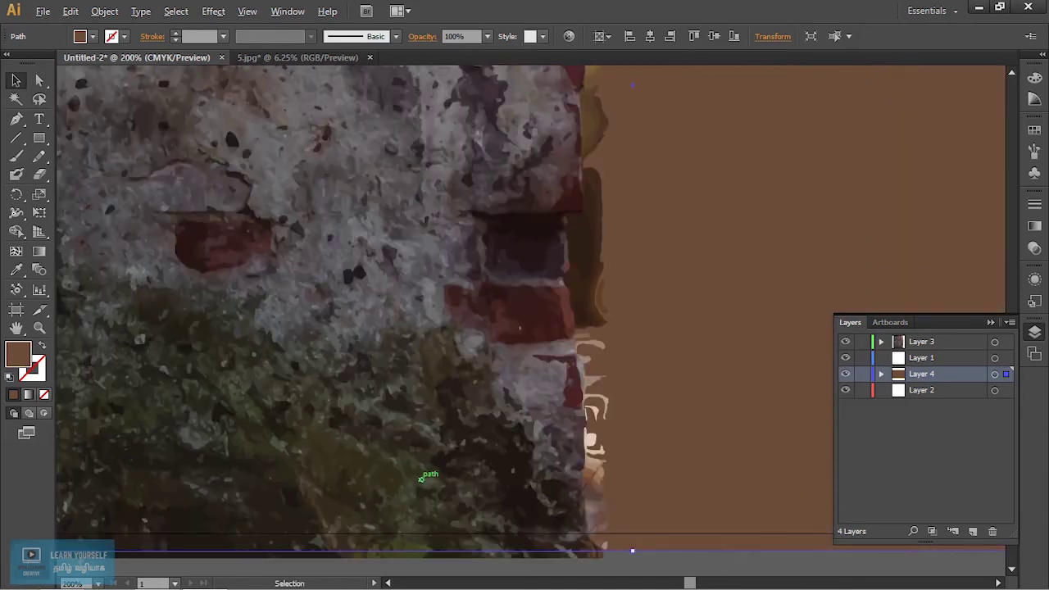